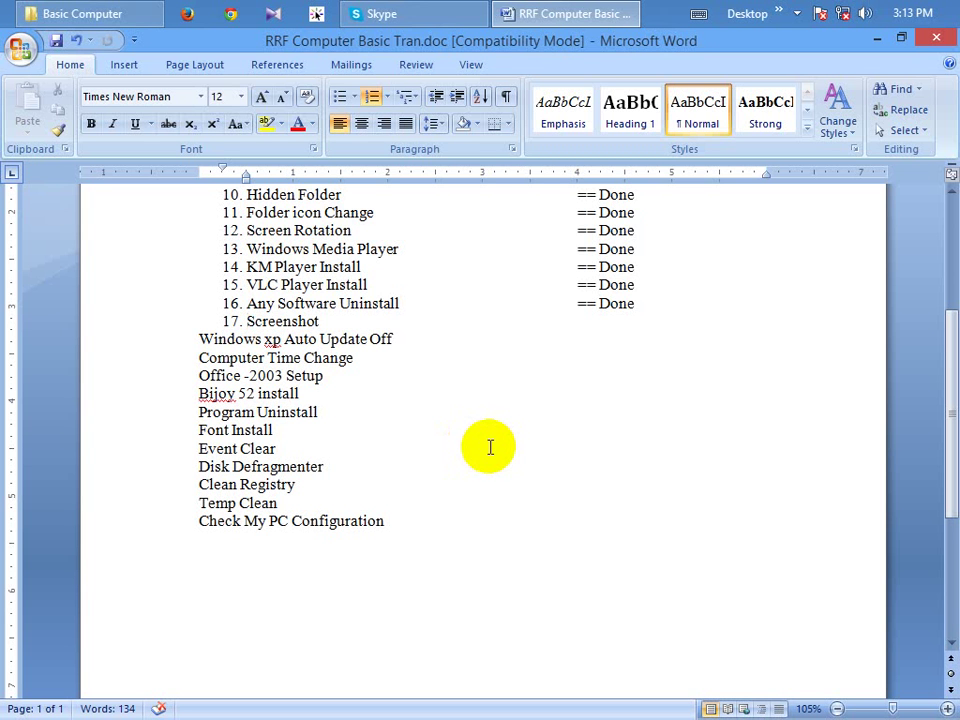
scroll(517, 437, up, 3)
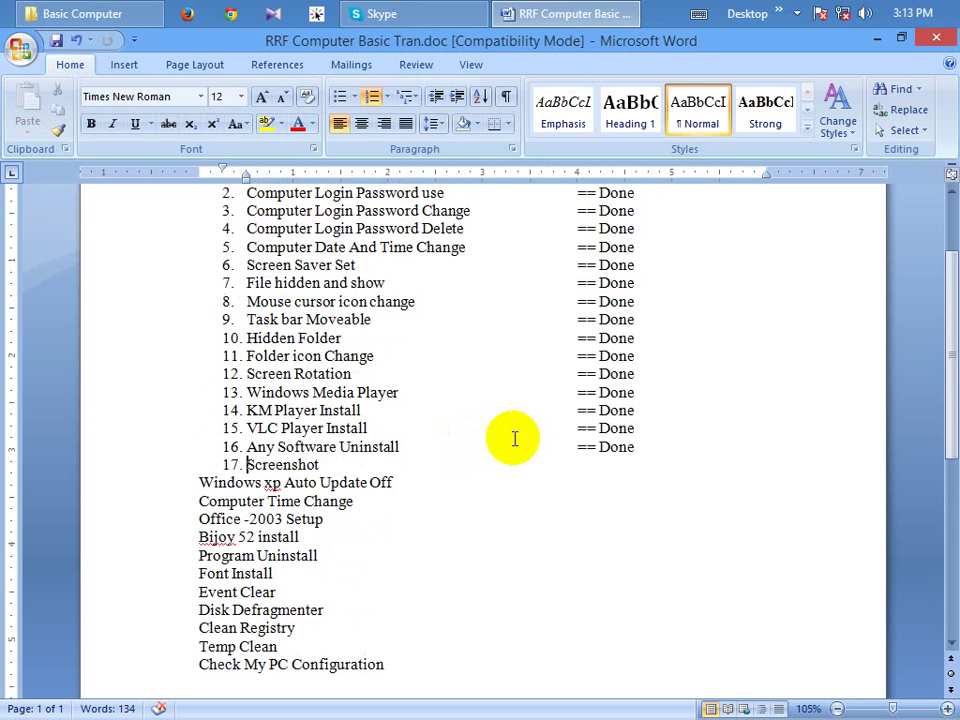
scroll(515, 438, down, 2)
scroll(515, 438, up, 2)
scroll(515, 438, down, 4)
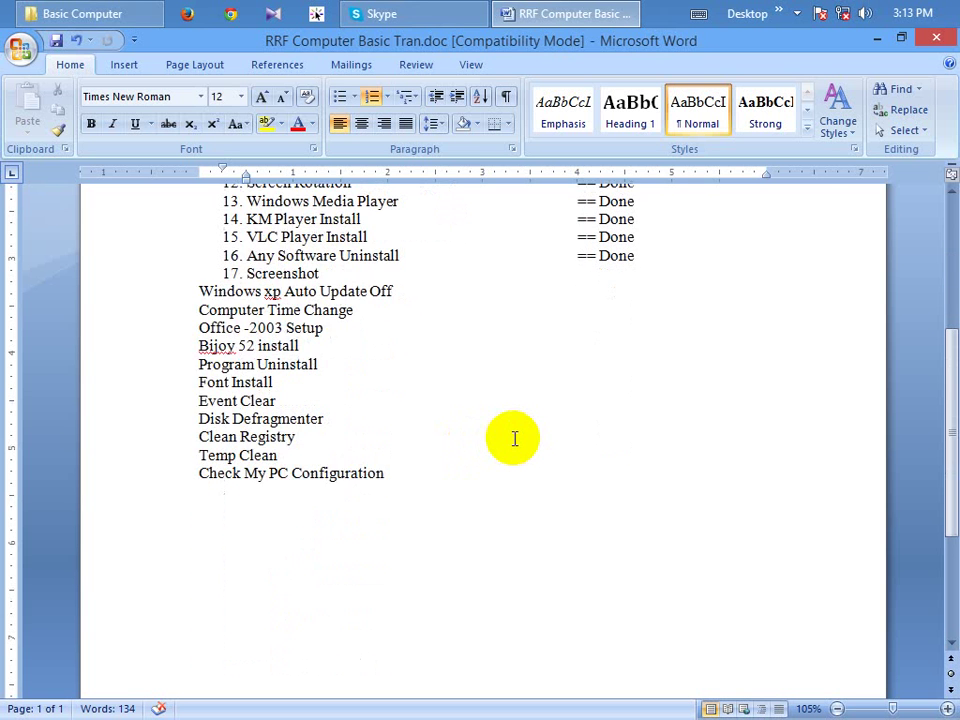
scroll(515, 438, up, 3)
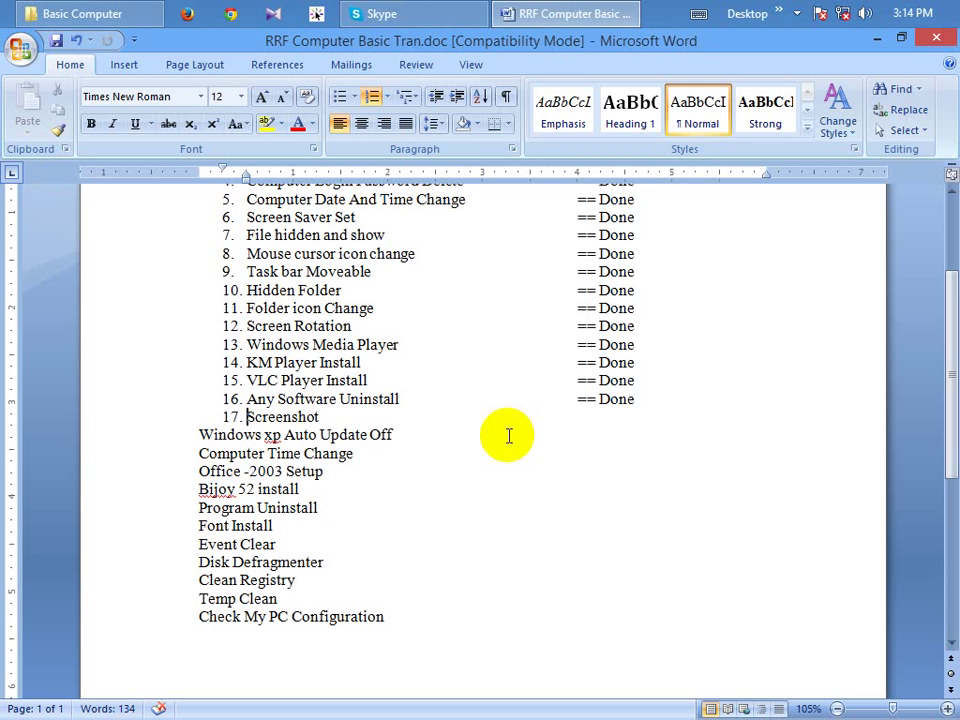
Start a screen capture, cancel the area selection it offers, and exit the background screenshot utility that intercepts captures
key(Print)
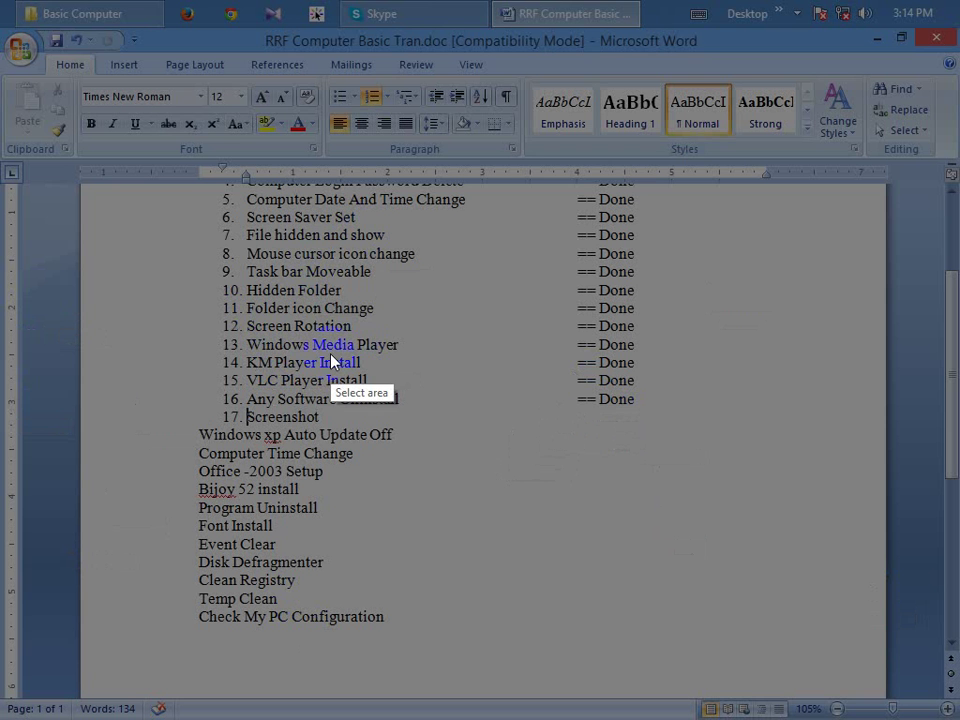
key(Escape)
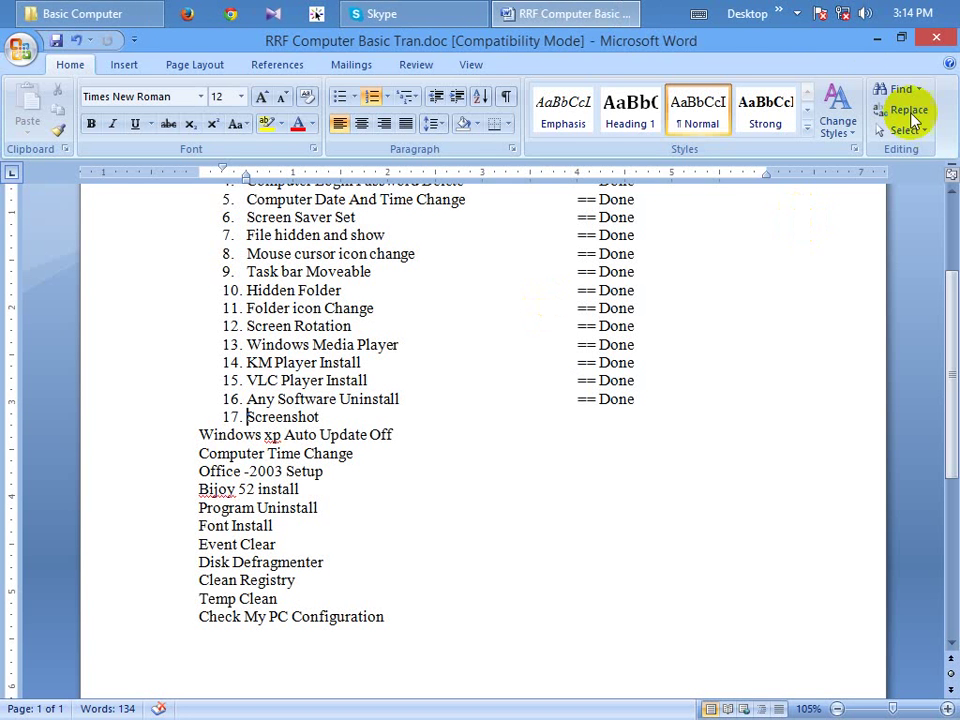
click(796, 13)
right_click(823, 101)
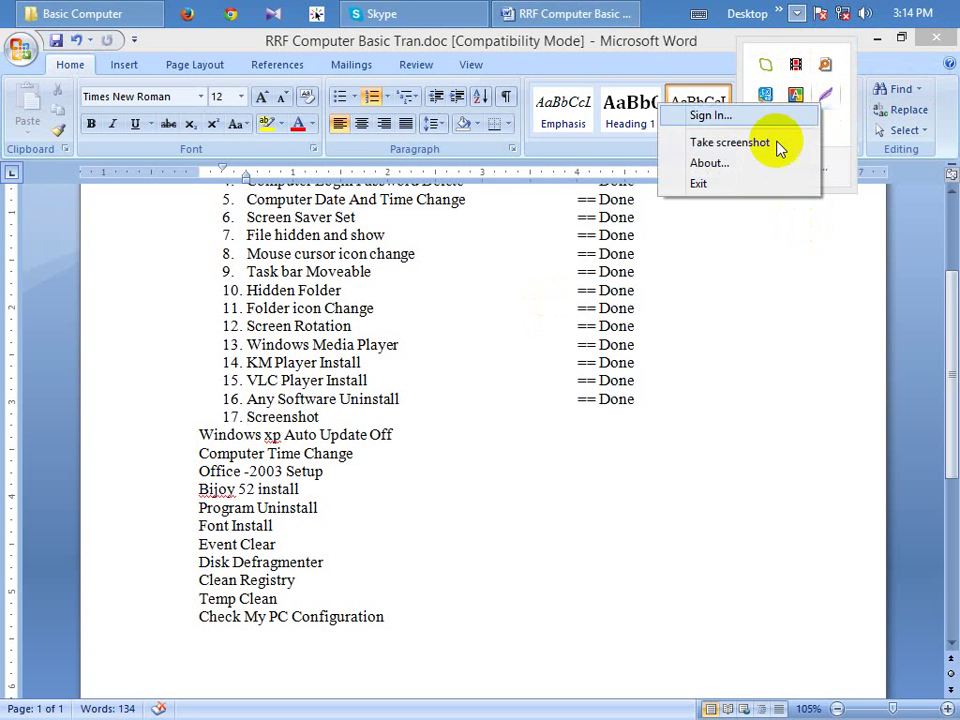
click(739, 182)
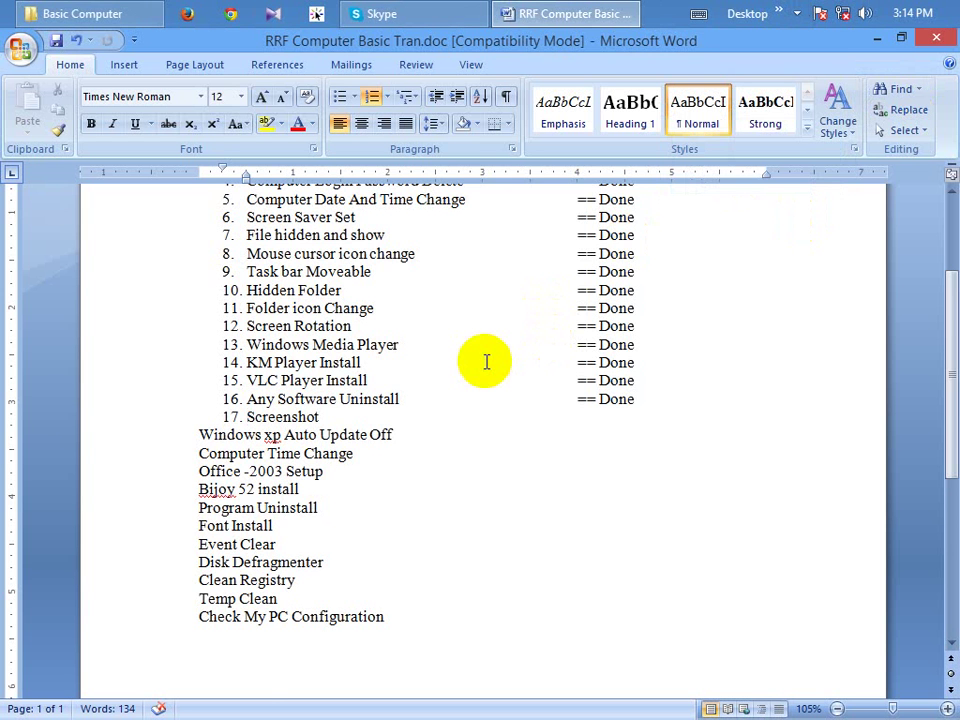
Minimize the document and open Paint by searching the installed apps for "pai"
scroll(485, 361, up, 3)
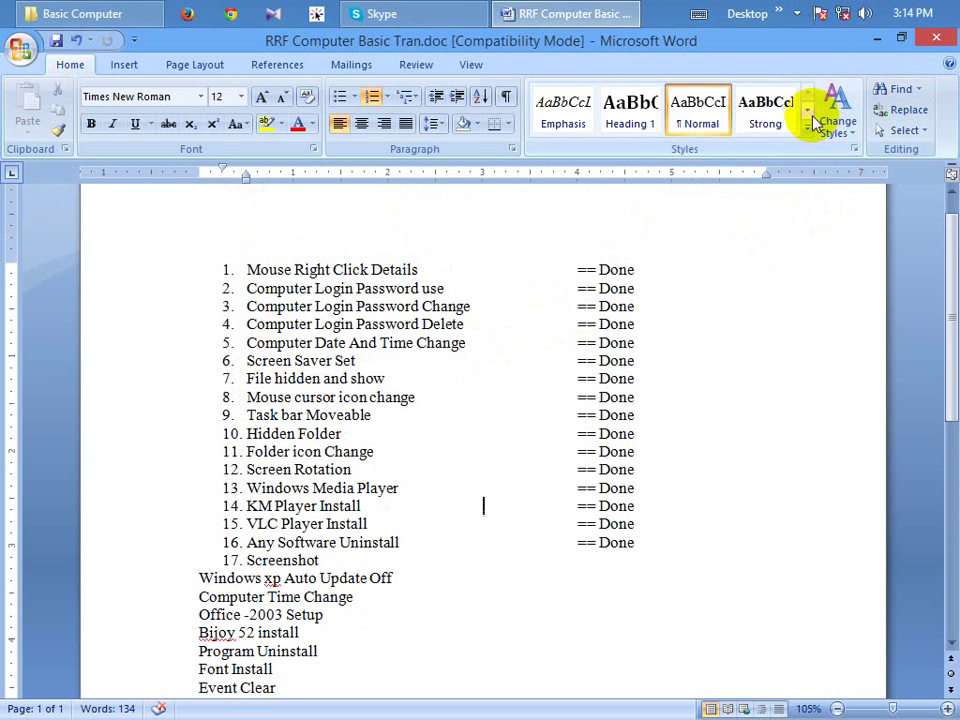
click(876, 45)
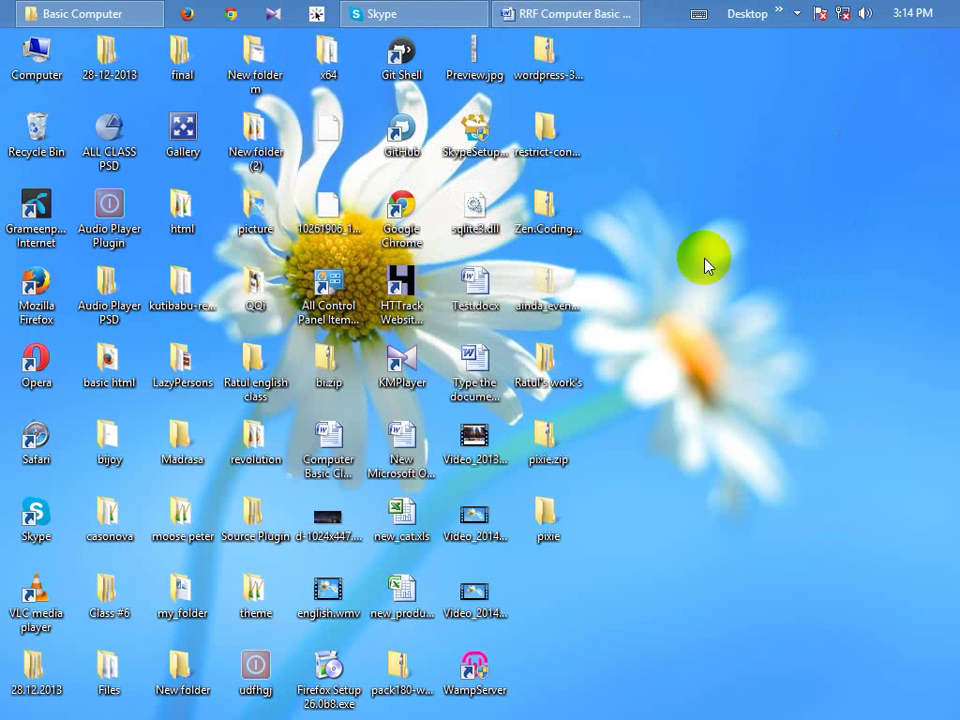
mouse_move(955, 5)
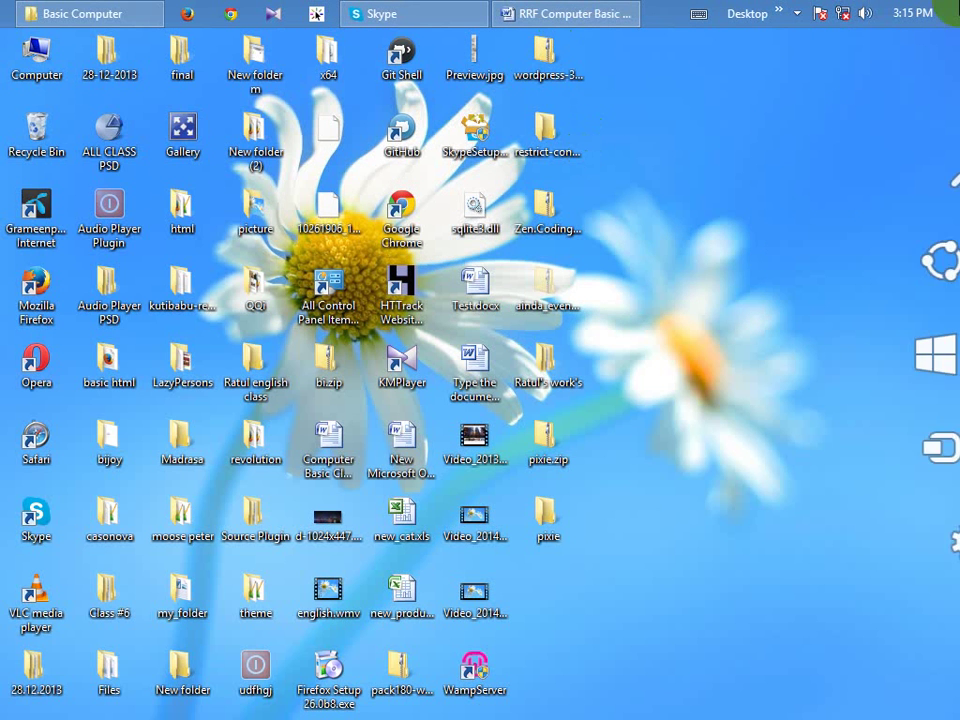
mouse_move(918, 160)
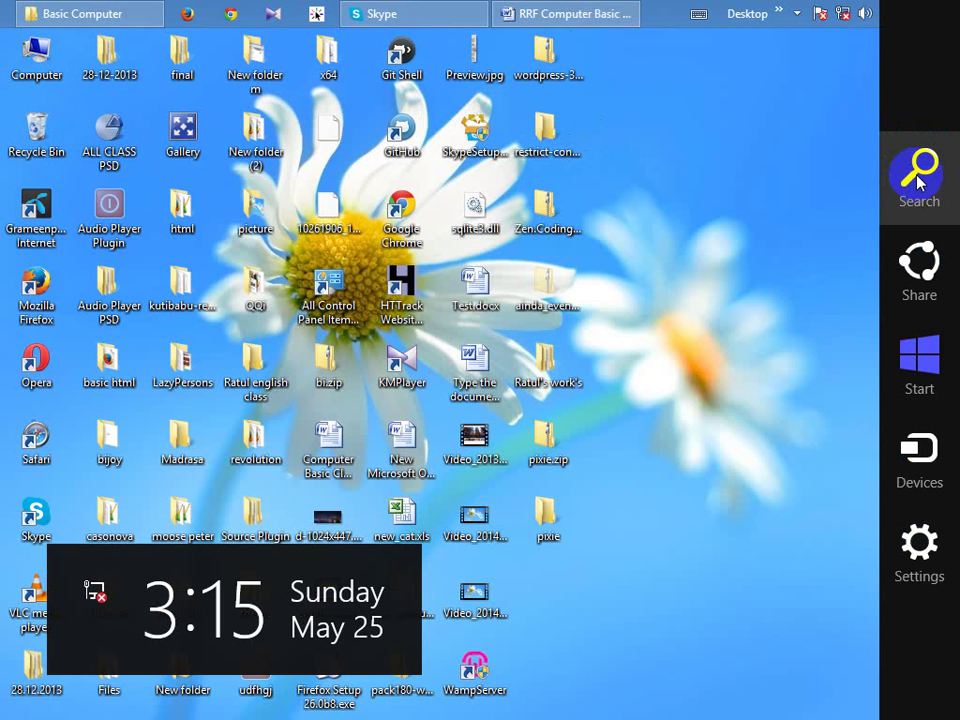
click(918, 178)
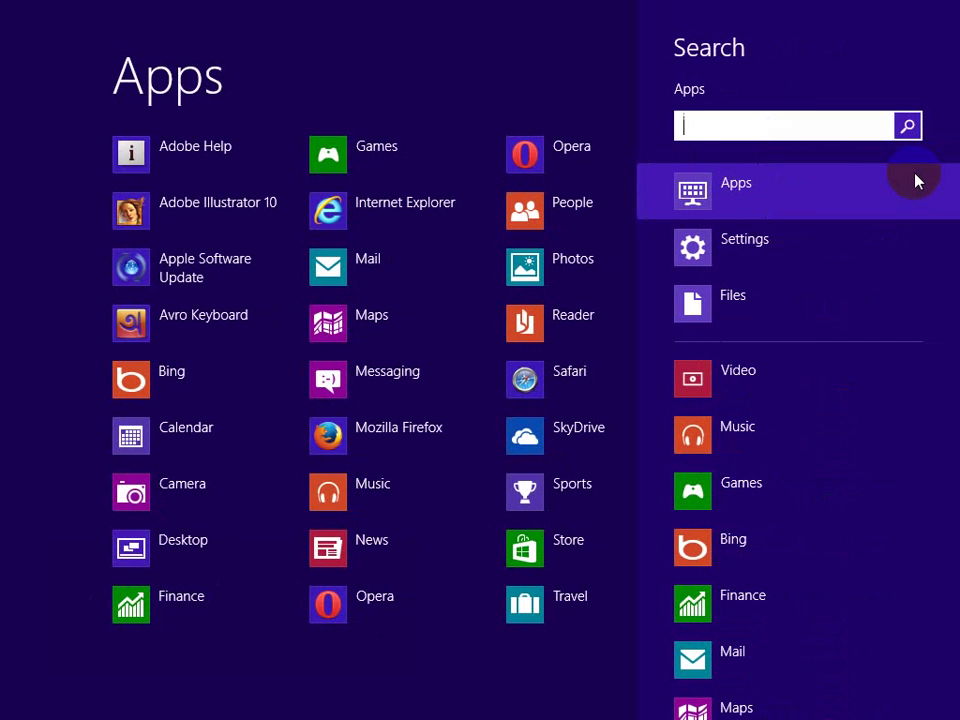
text([)
key(BackSpace)
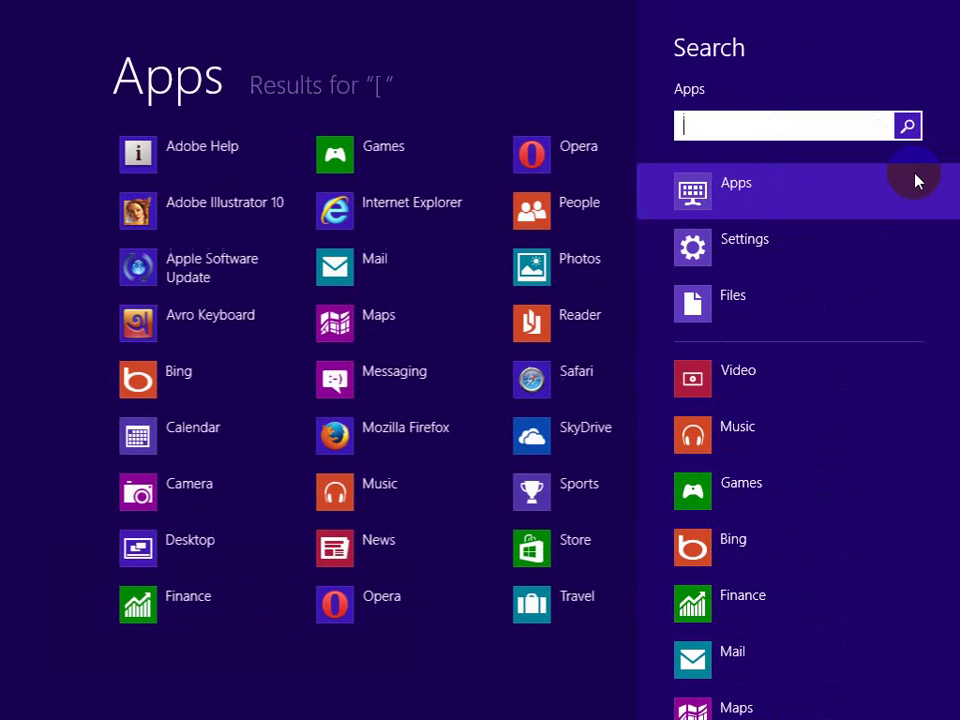
text(pai)
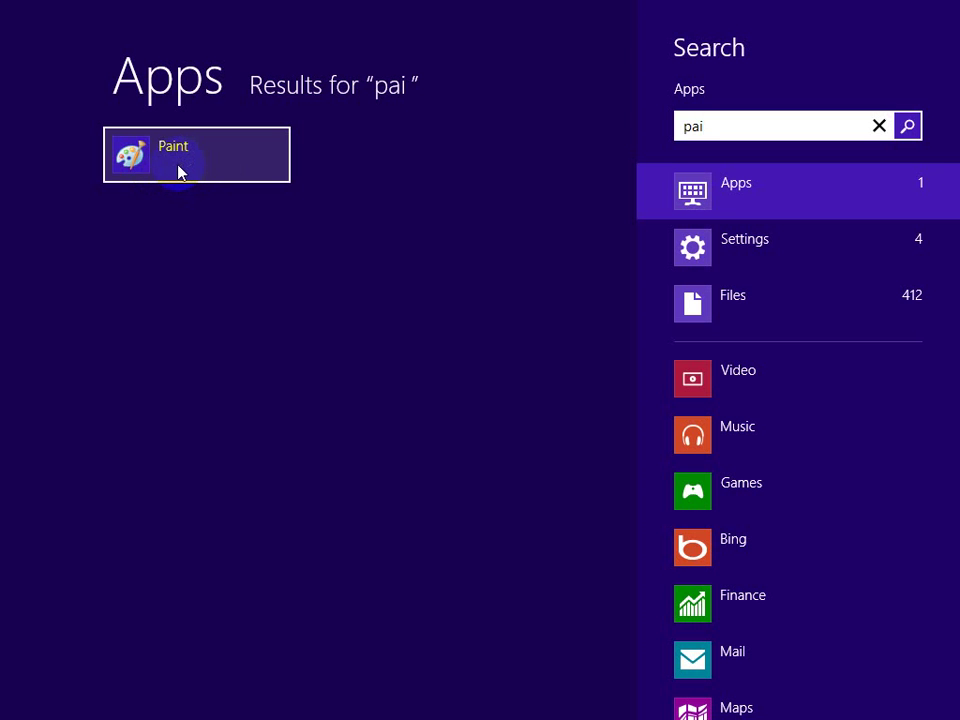
click(178, 168)
mouse_move(918, 548)
mouse_down()
mouse_move(949, 634)
mouse_move(911, 542)
mouse_move(945, 712)
mouse_up()
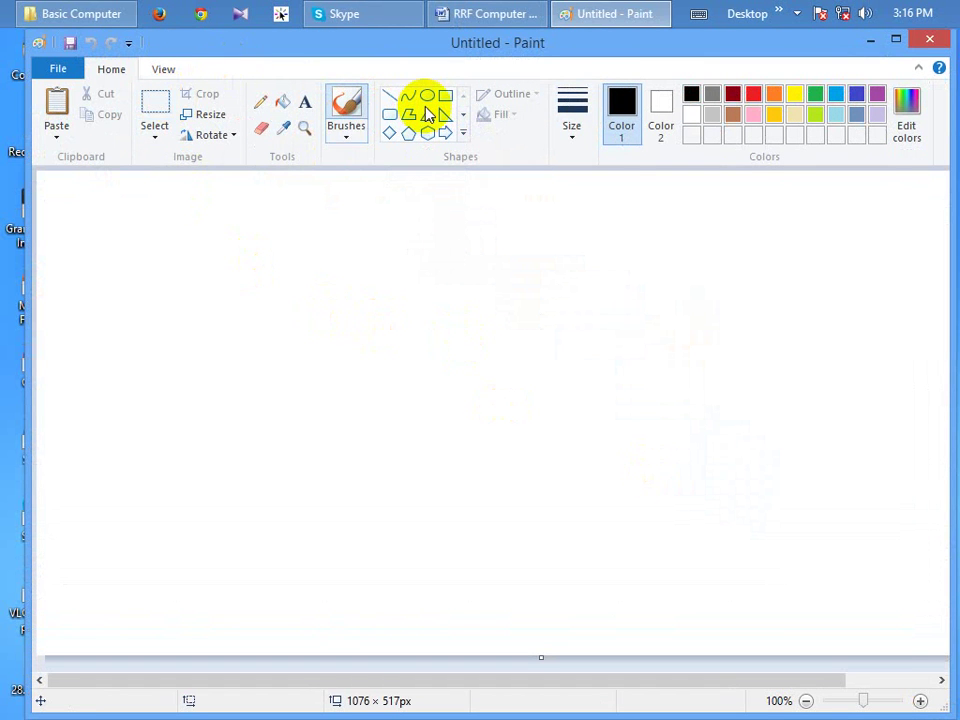
Draw a right-pointing arrow shape about 625 × 200 px on the blank canvas and fill it with black
click(444, 135)
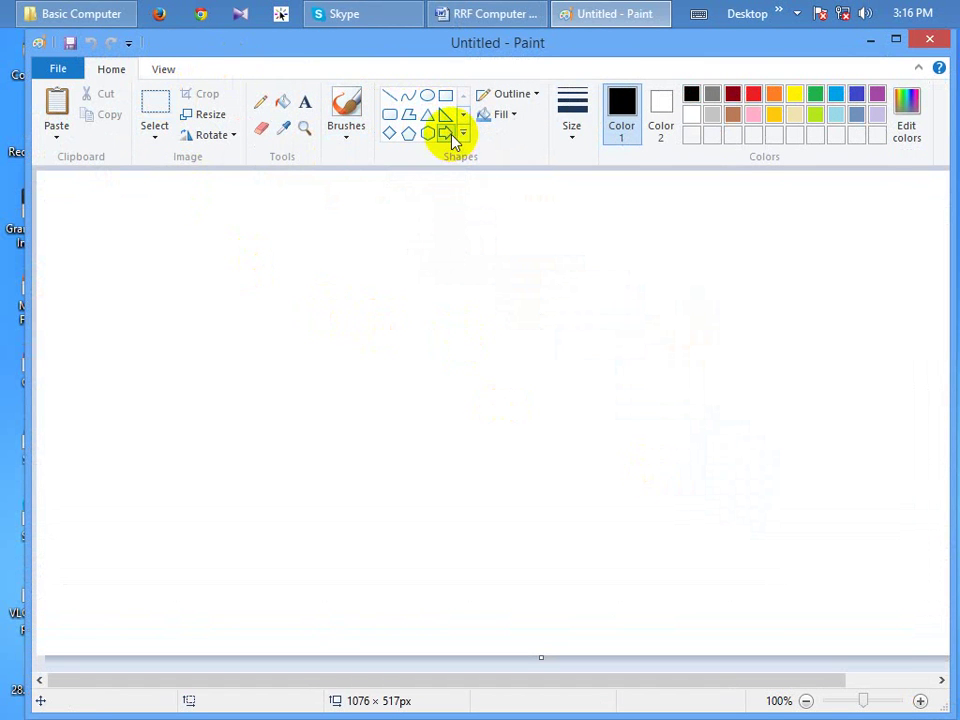
drag(685, 345, 100, 530)
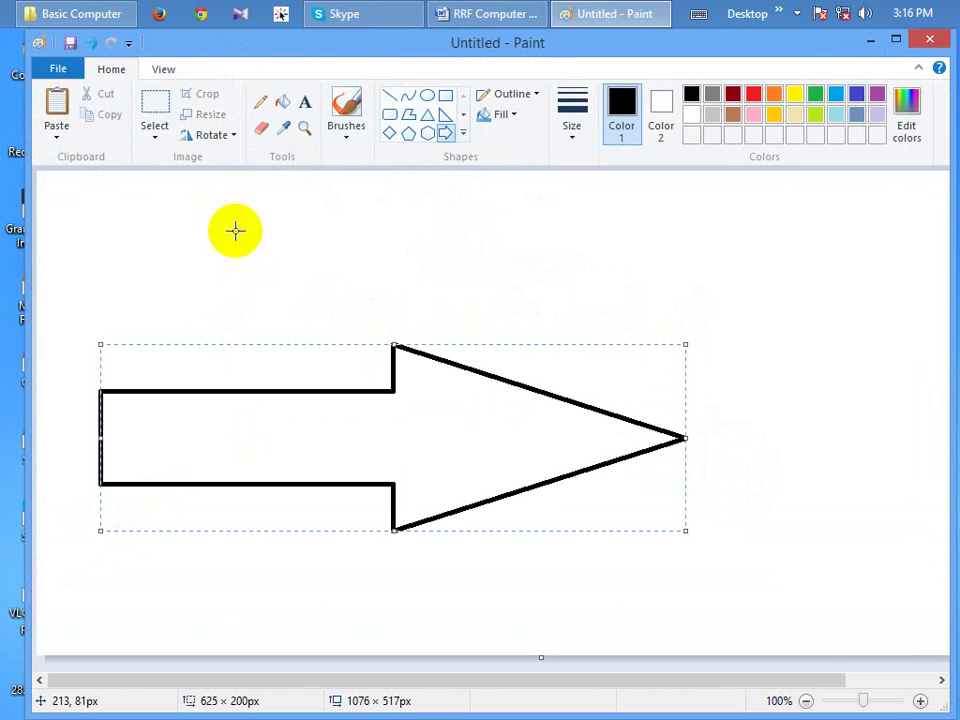
click(282, 102)
click(264, 420)
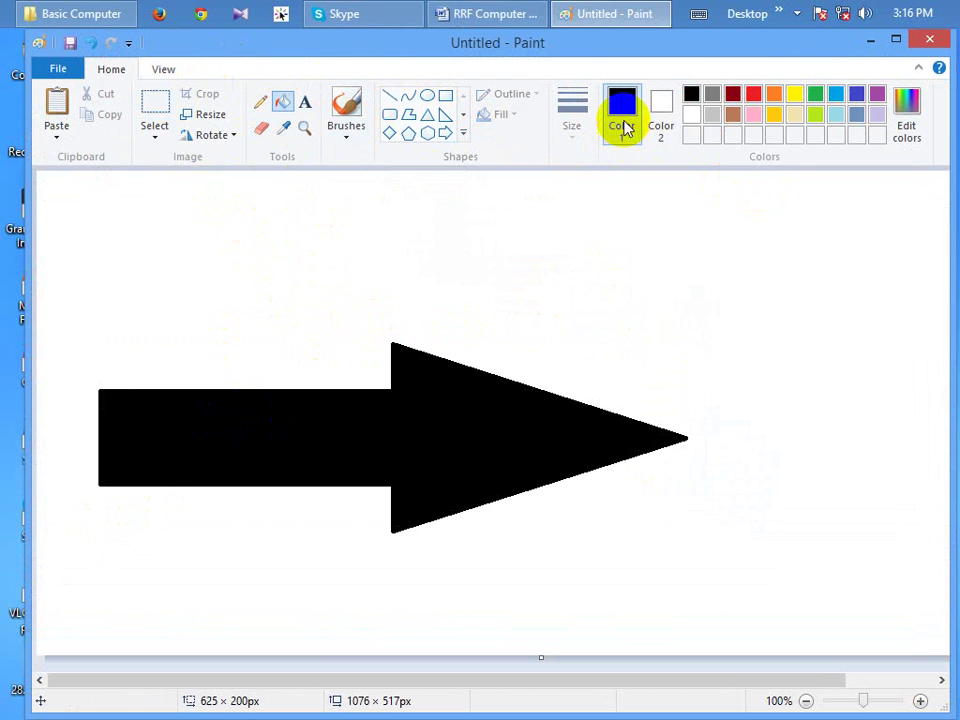
Recolor the arrow green and refill it with the white secondary color to blank it out
click(817, 100)
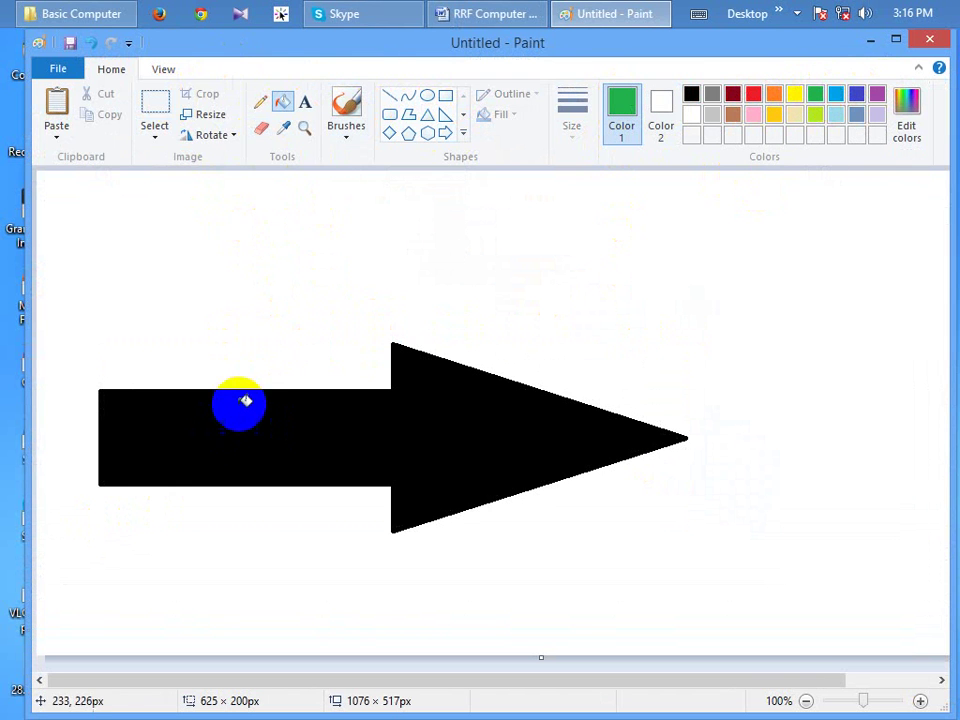
click(282, 110)
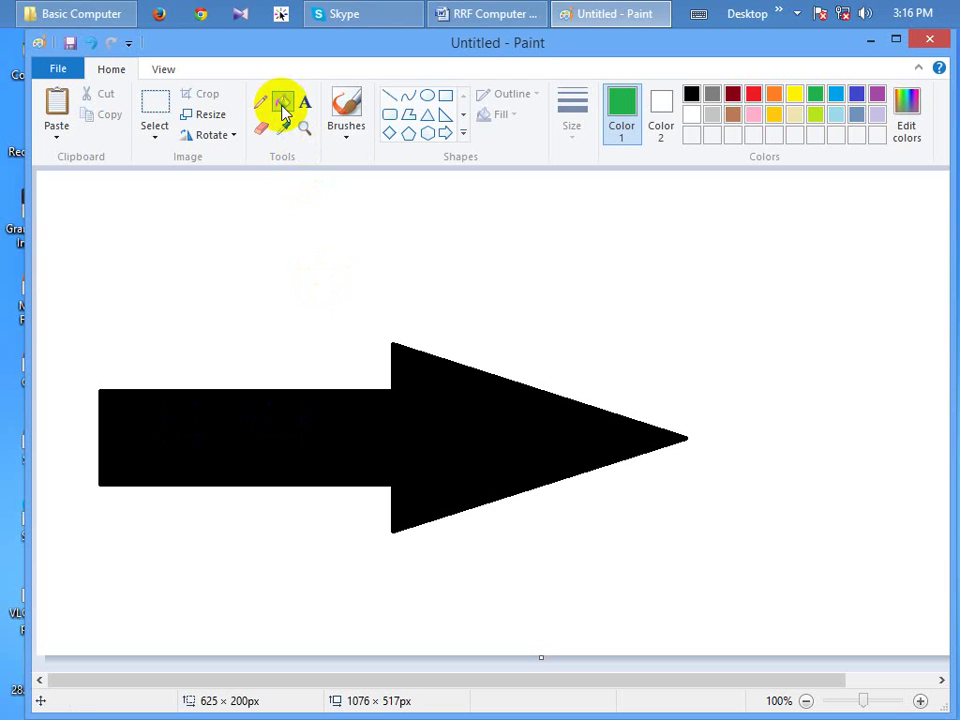
click(295, 433)
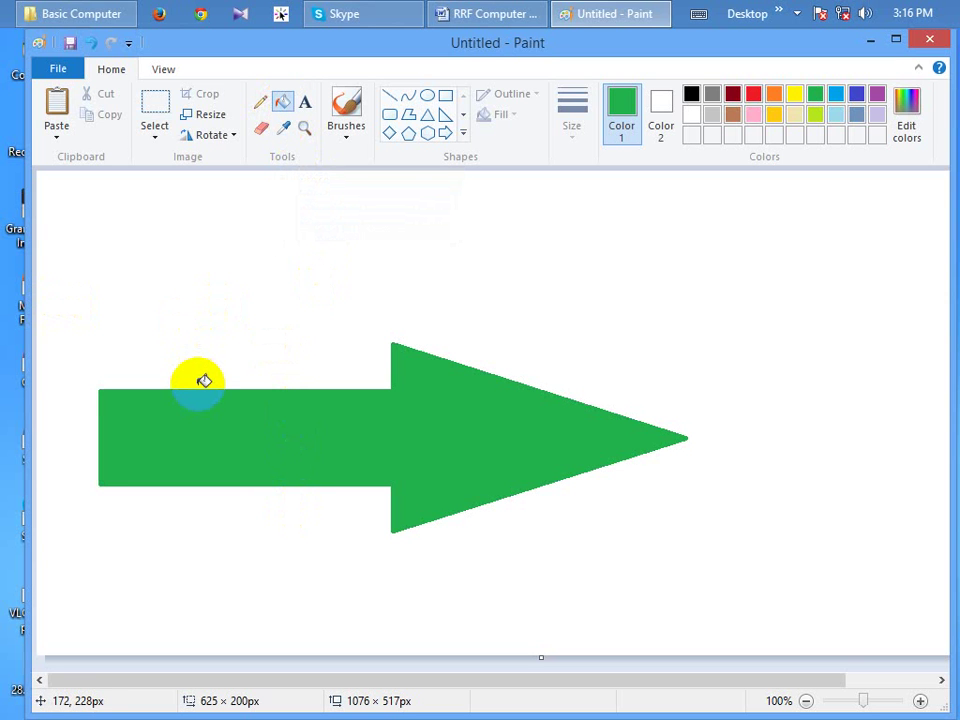
right_click(208, 410)
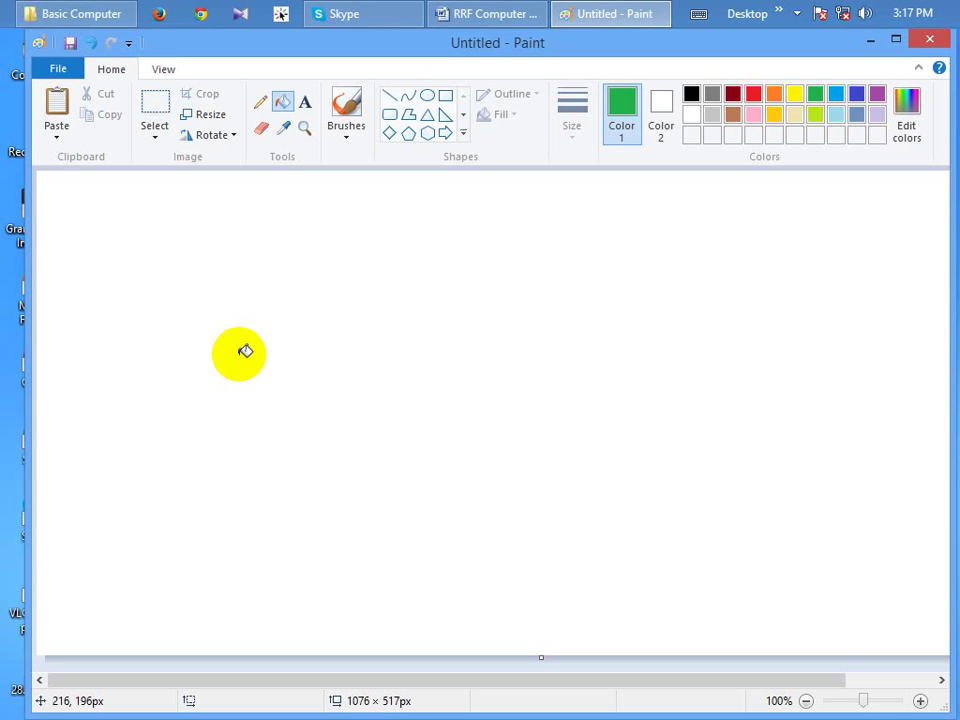
Paste the captured screenshot of the Word document onto the canvas and shift the Paint window so it fits on screen
click(57, 103)
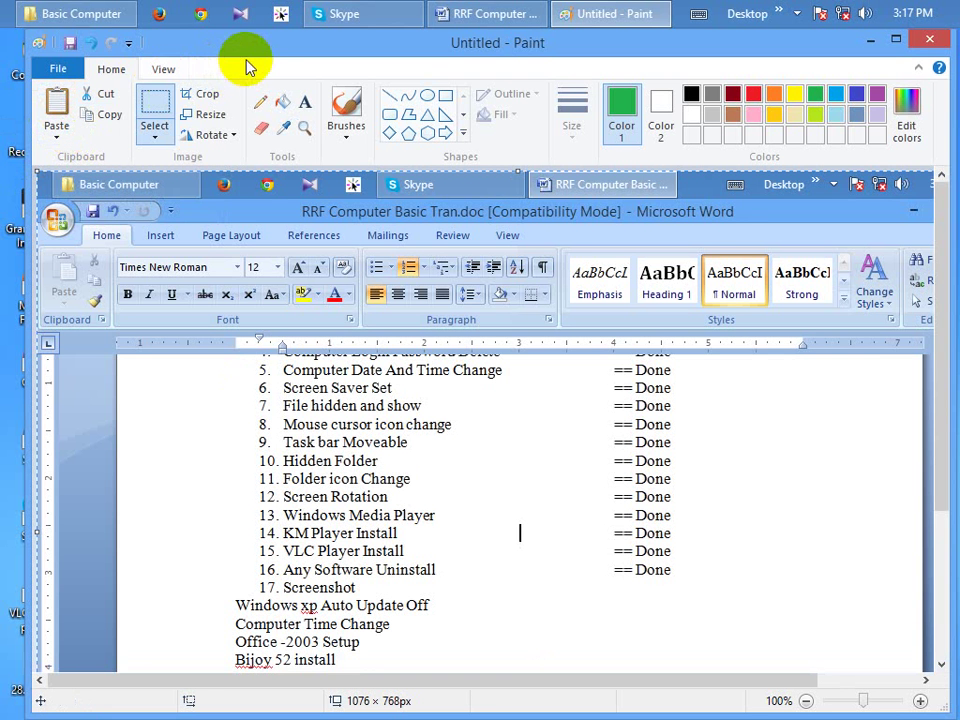
drag(248, 50, 225, 50)
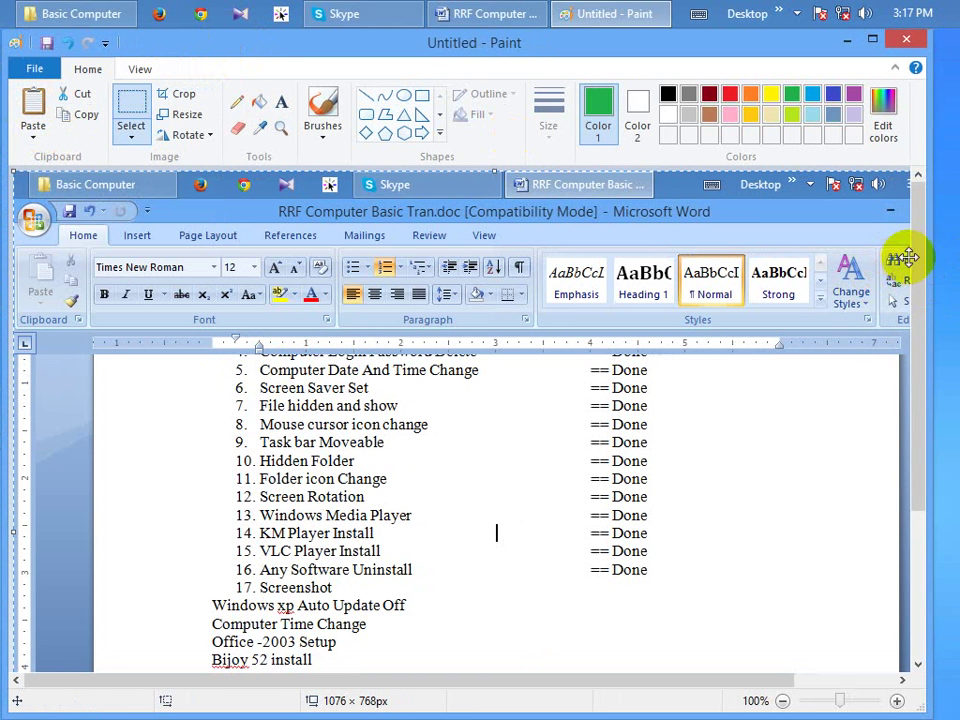
mouse_move(915, 258)
mouse_down()
mouse_move(917, 422)
mouse_move(902, 332)
mouse_move(915, 350)
mouse_up()
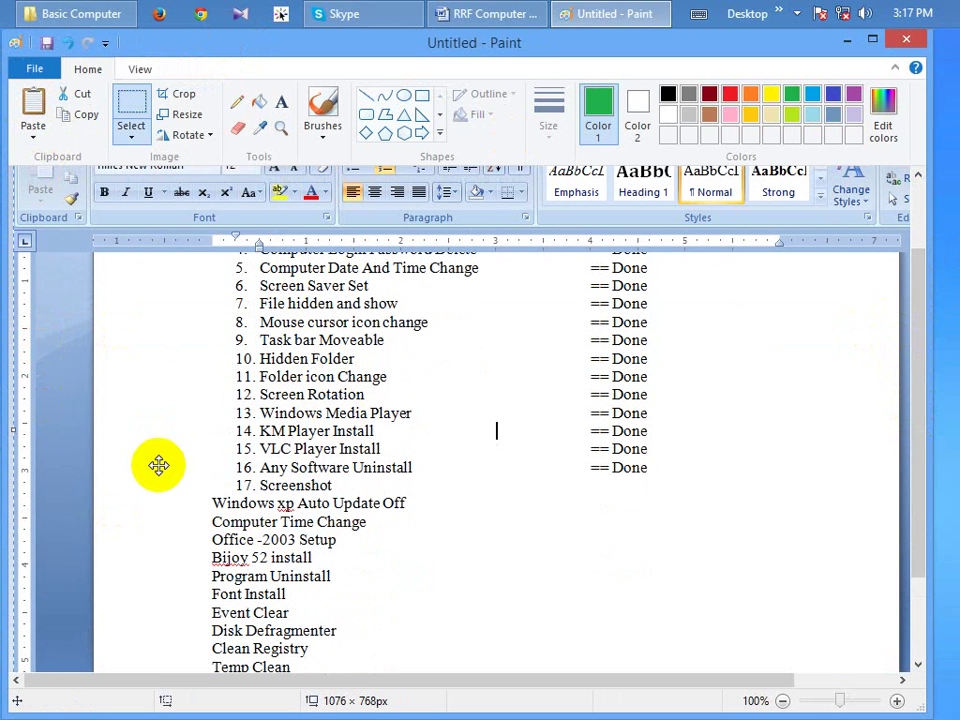
Save the pasted screenshot to the Desktop as a JPEG named RRF and minimize the window
click(34, 69)
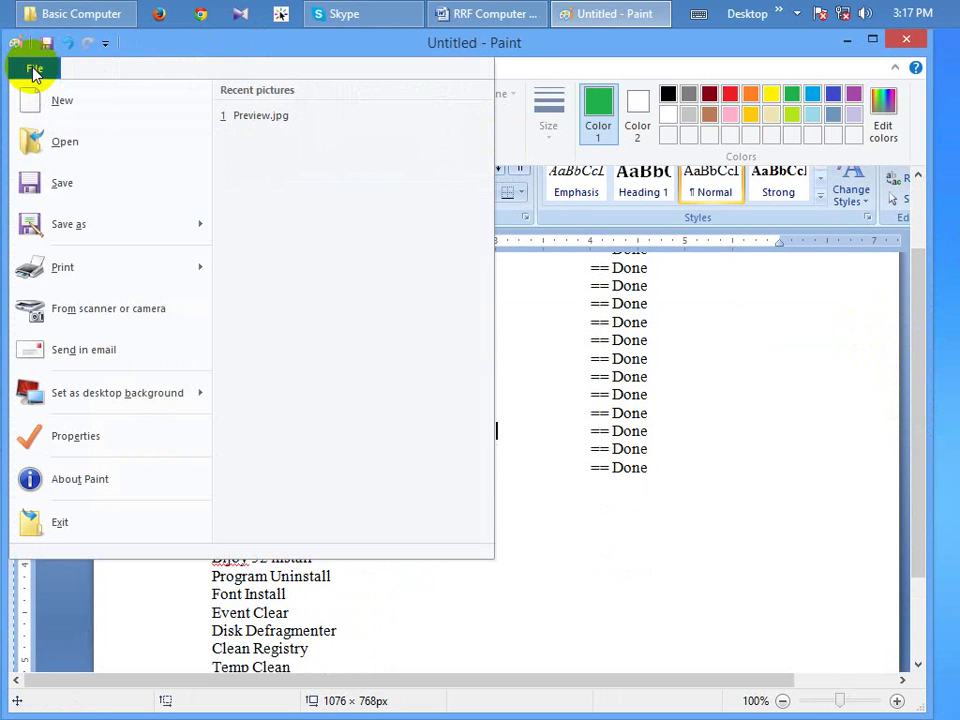
click(58, 186)
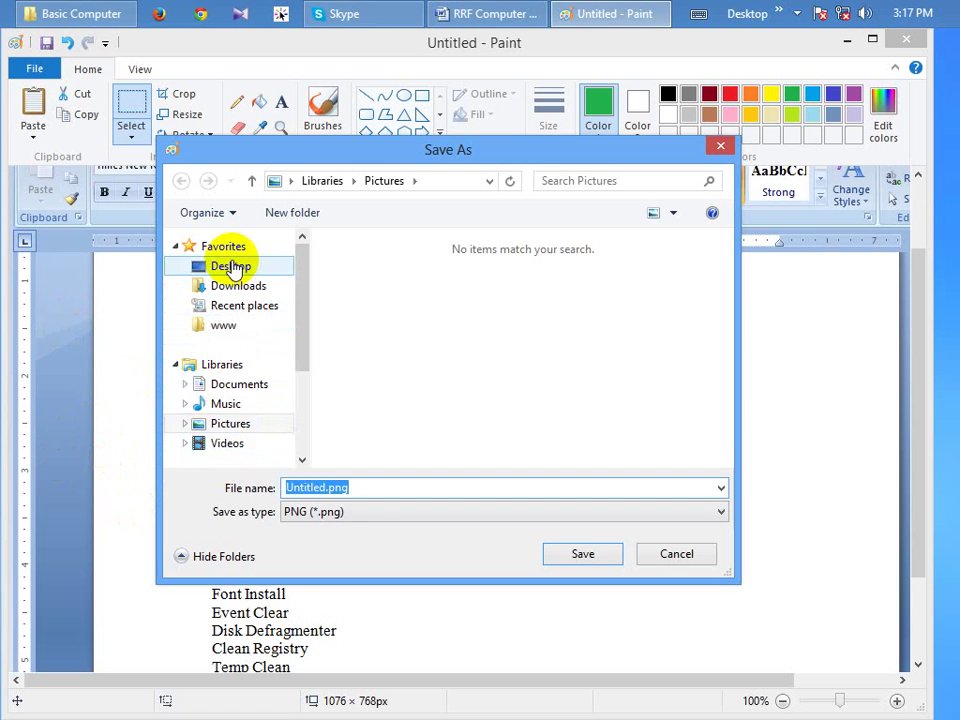
click(230, 267)
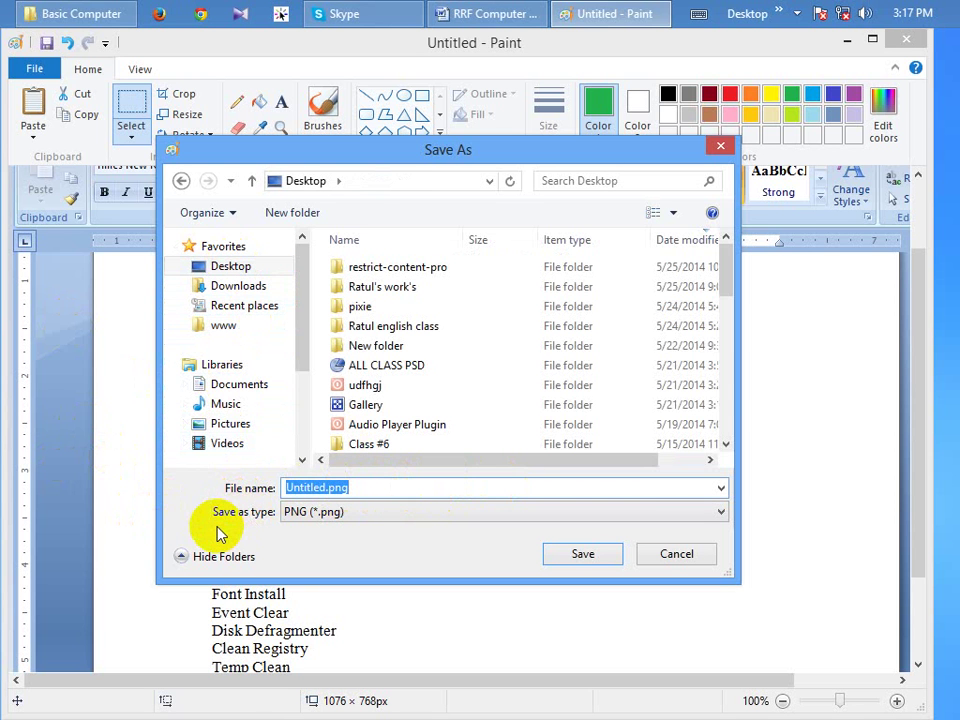
click(343, 511)
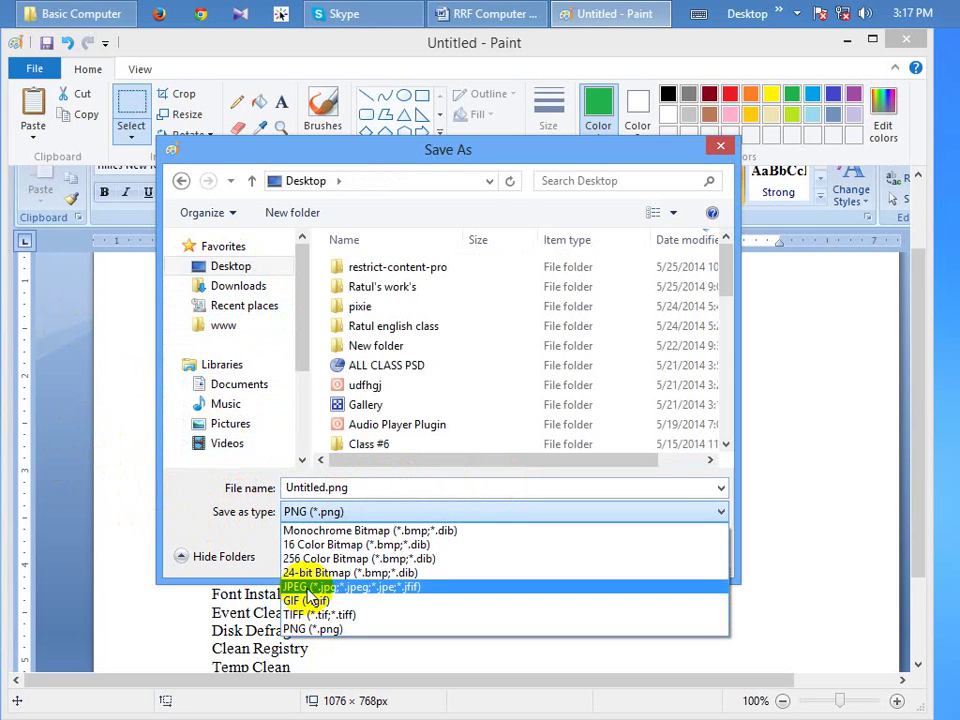
click(385, 588)
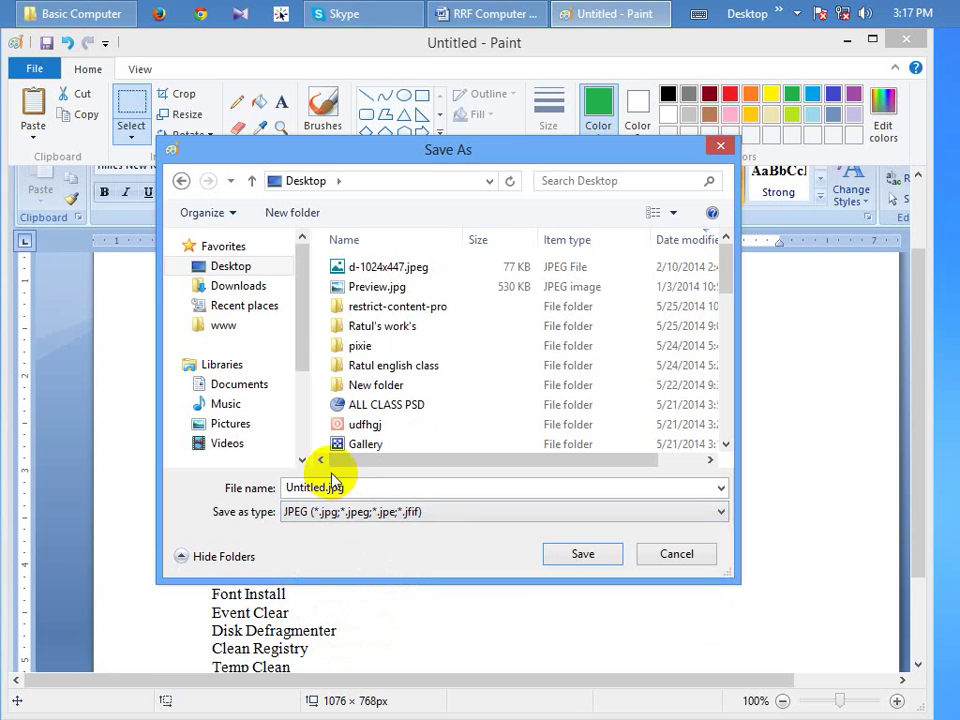
double_click(358, 490)
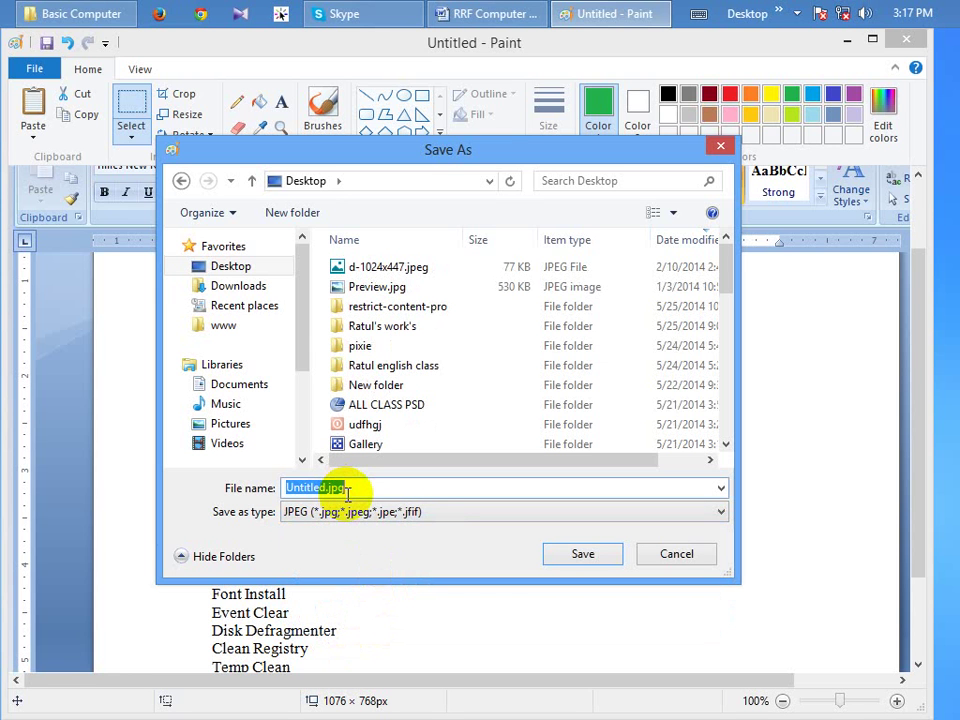
text(RRF)
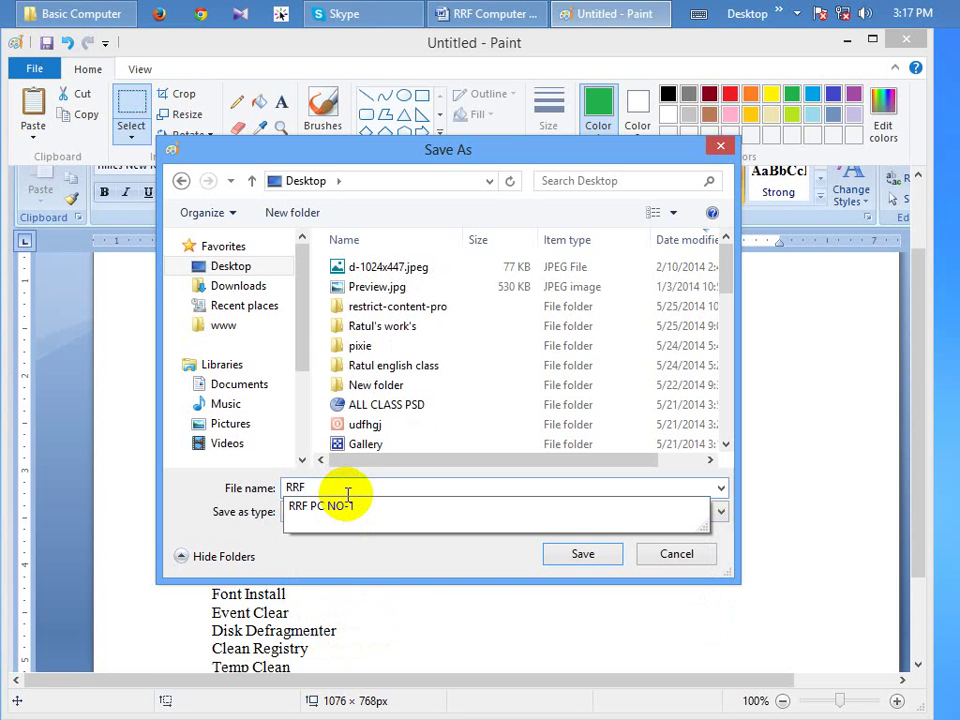
click(418, 574)
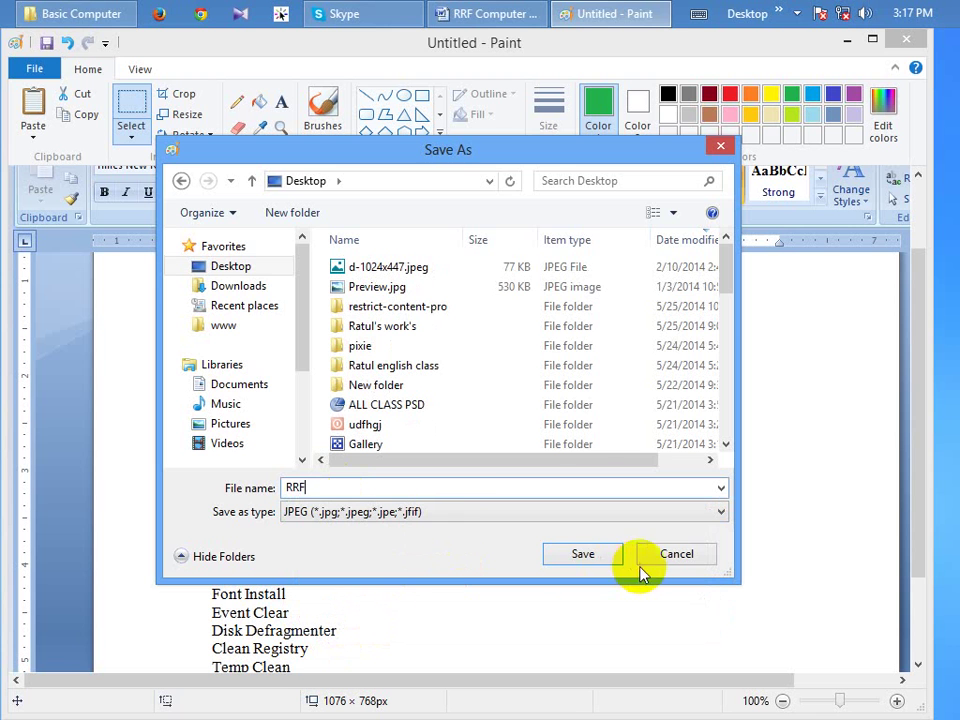
click(583, 556)
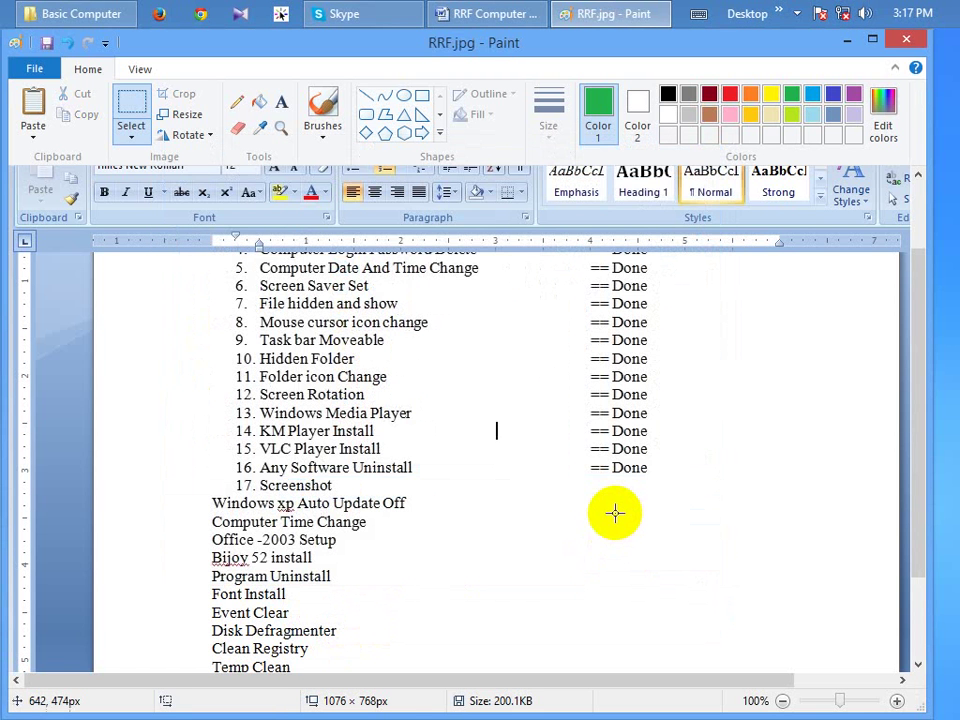
click(847, 39)
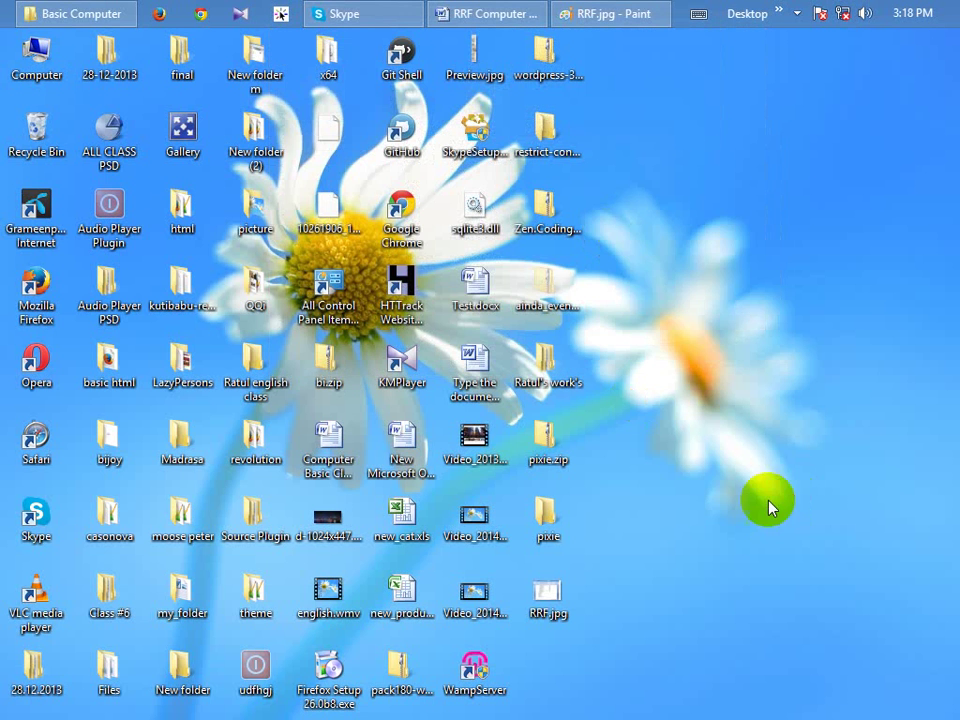
Open RRF.jpg from the Desktop to check the saved screenshot, and close the viewer
click(546, 592)
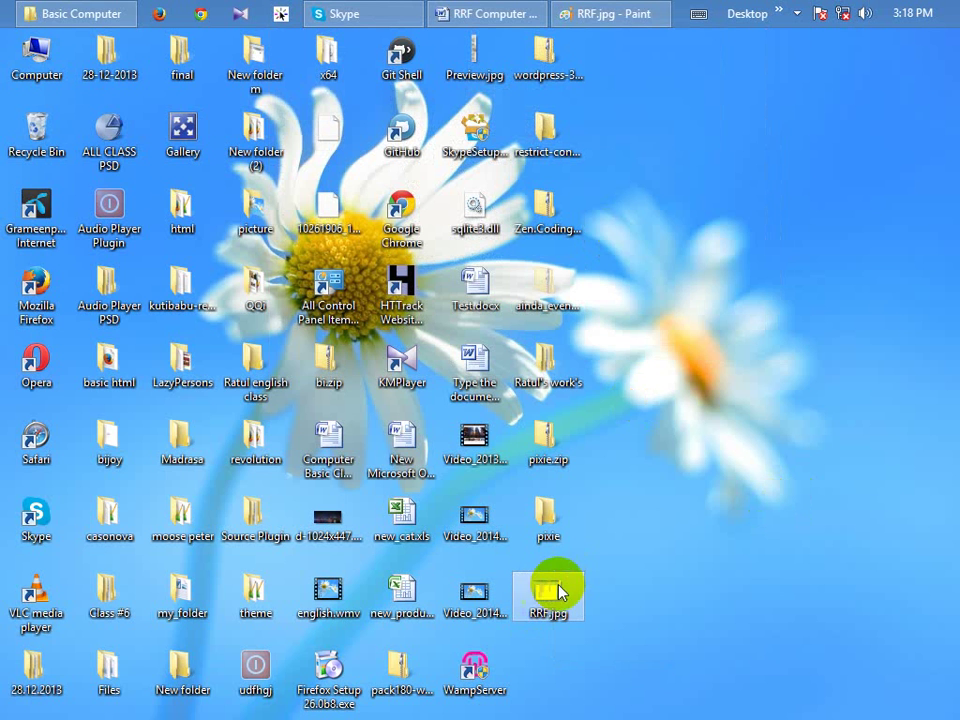
double_click(546, 592)
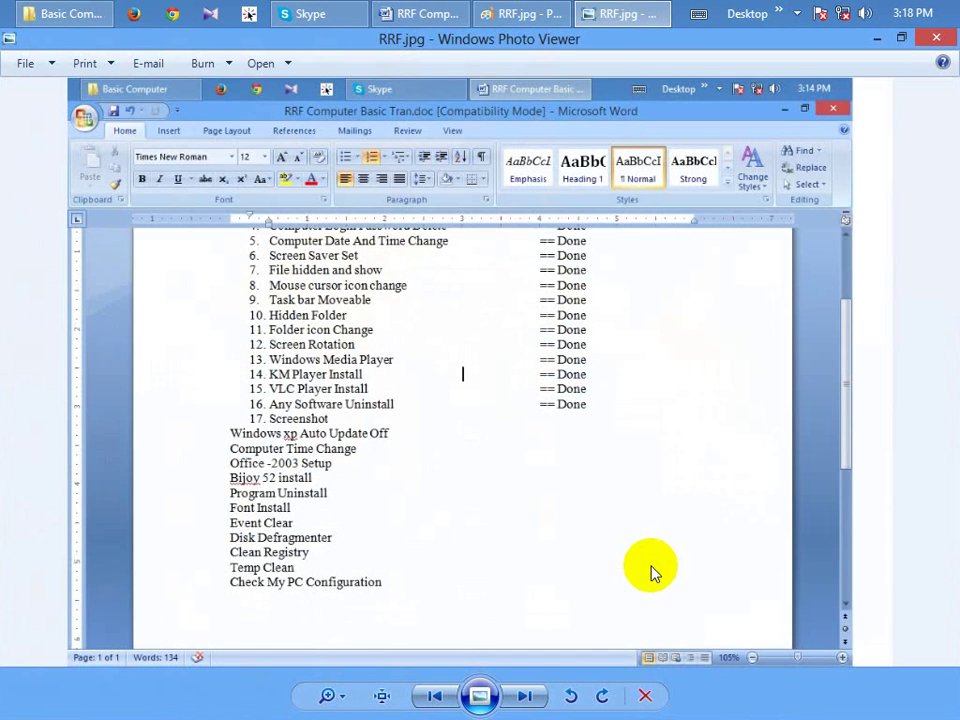
scroll(561, 546, up, 5)
scroll(561, 546, down, 5)
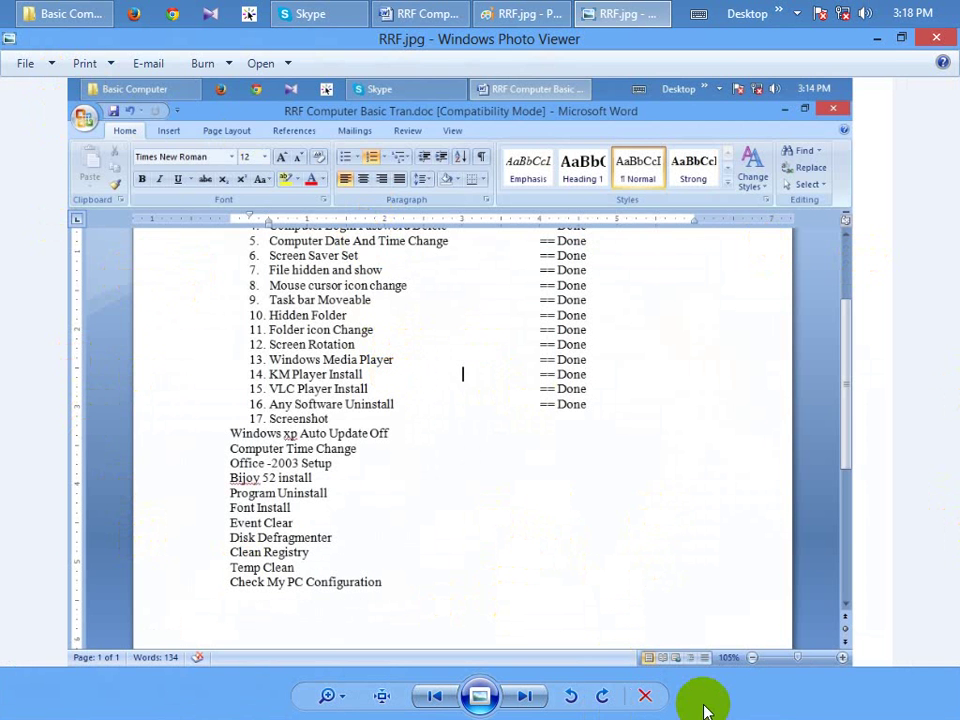
click(940, 42)
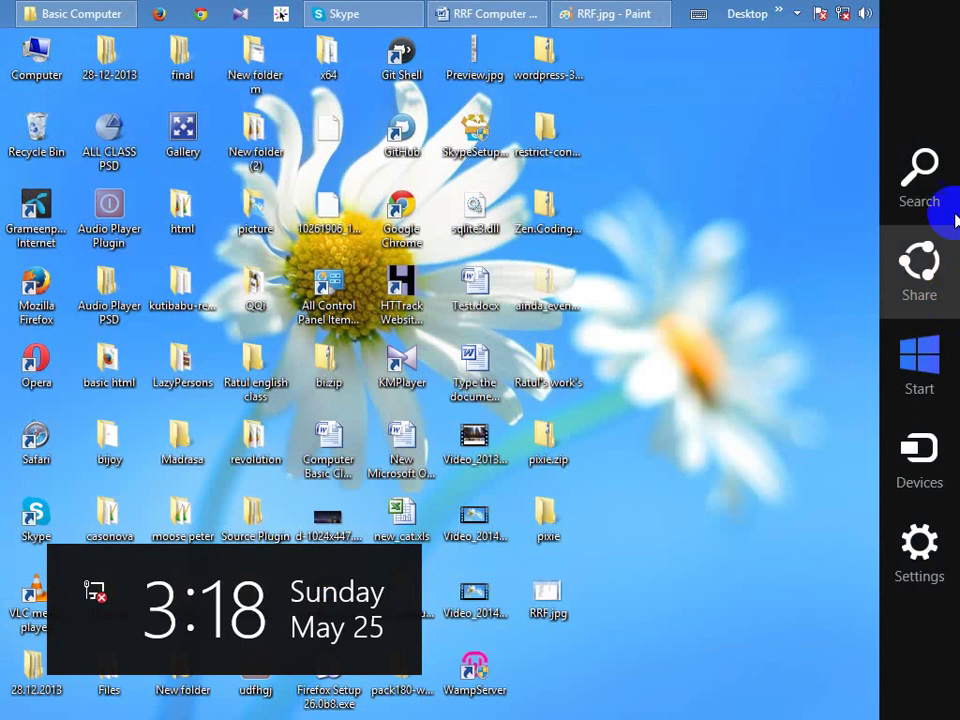
click(955, 206)
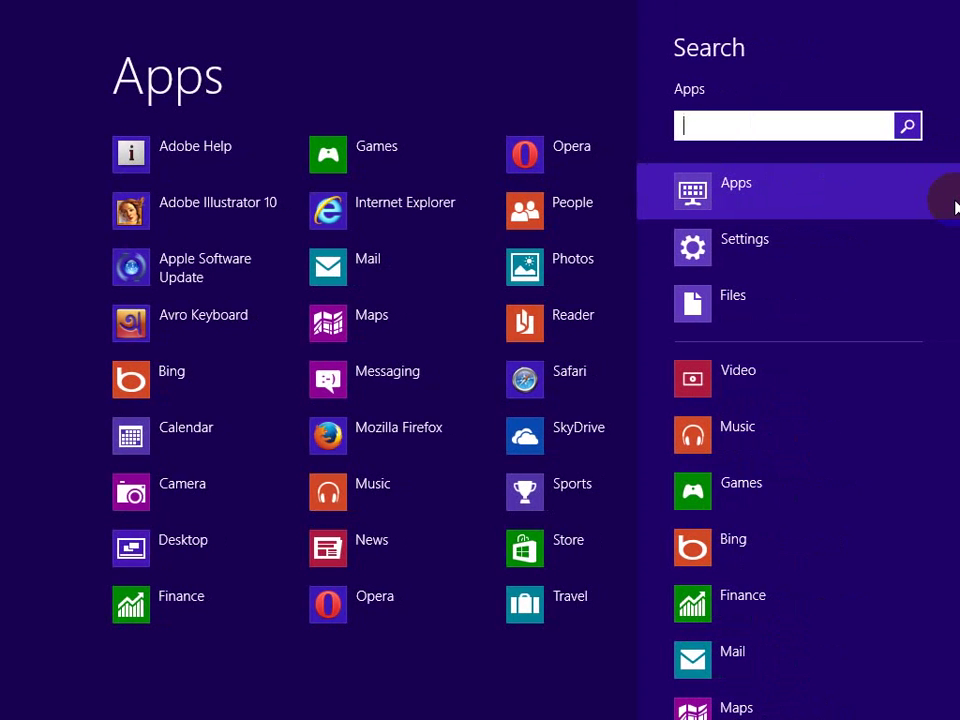
text(s)
key(BackSpace)
text(s)
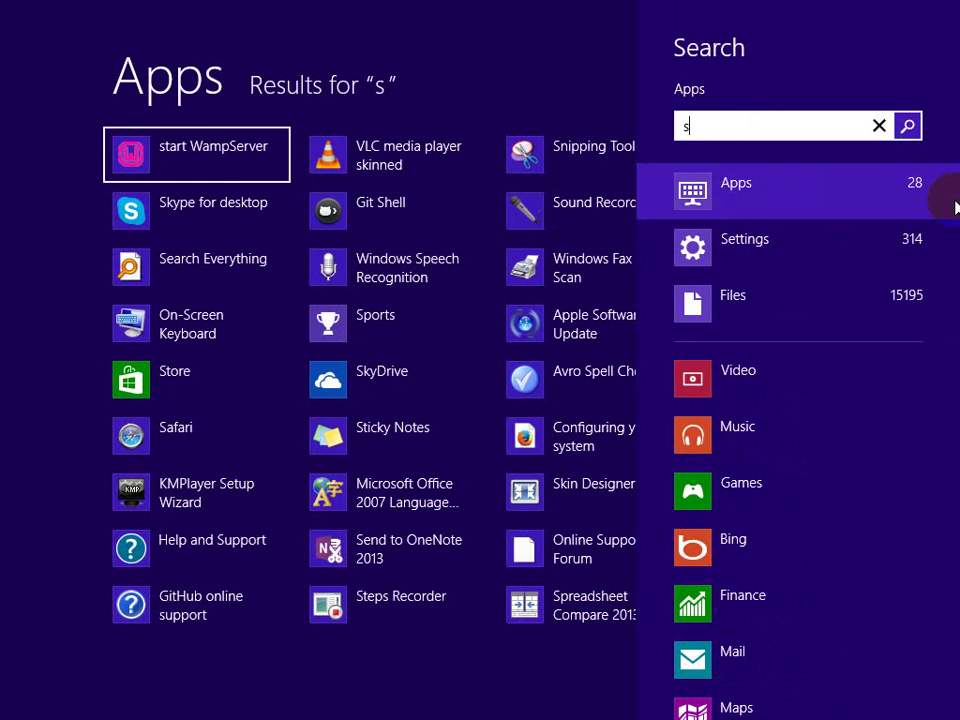
text(c)
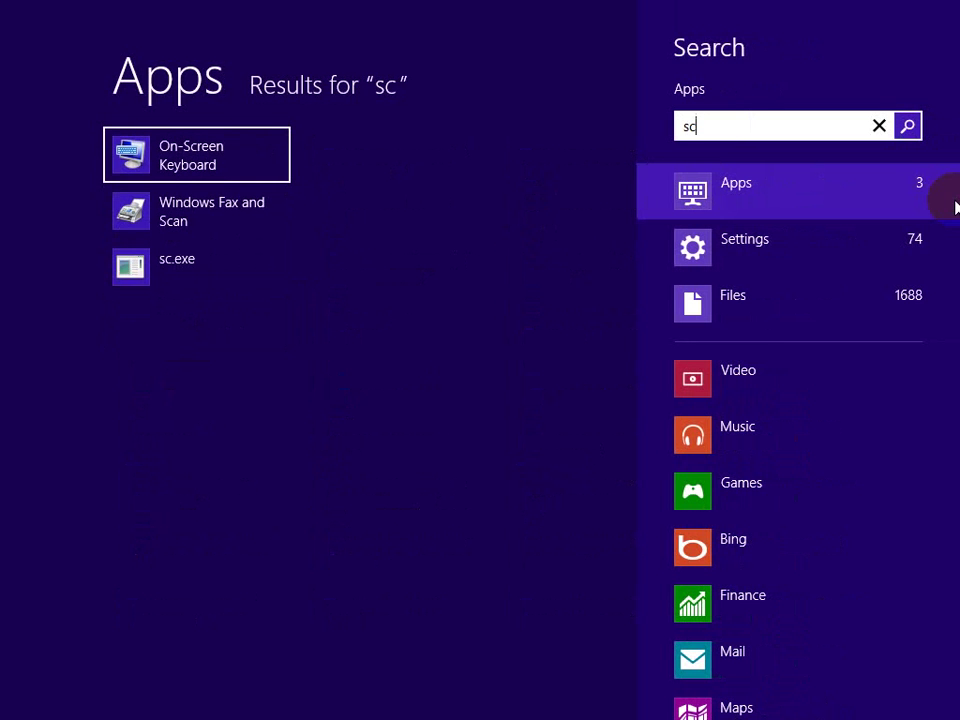
key(BackSpace)
key(BackSpace)
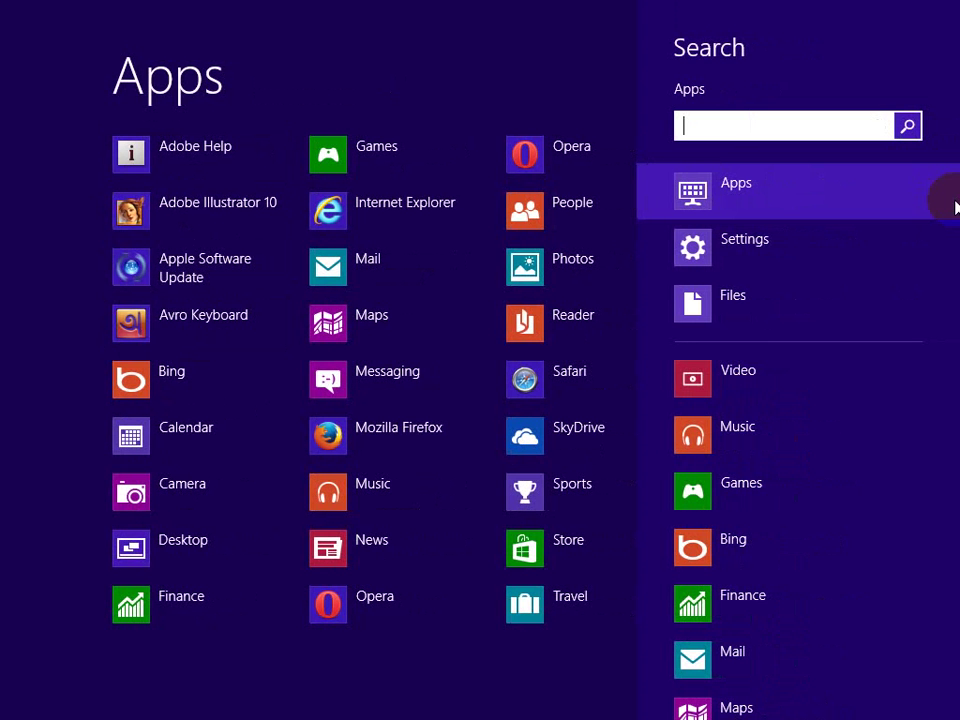
mouse_move(3, 25)
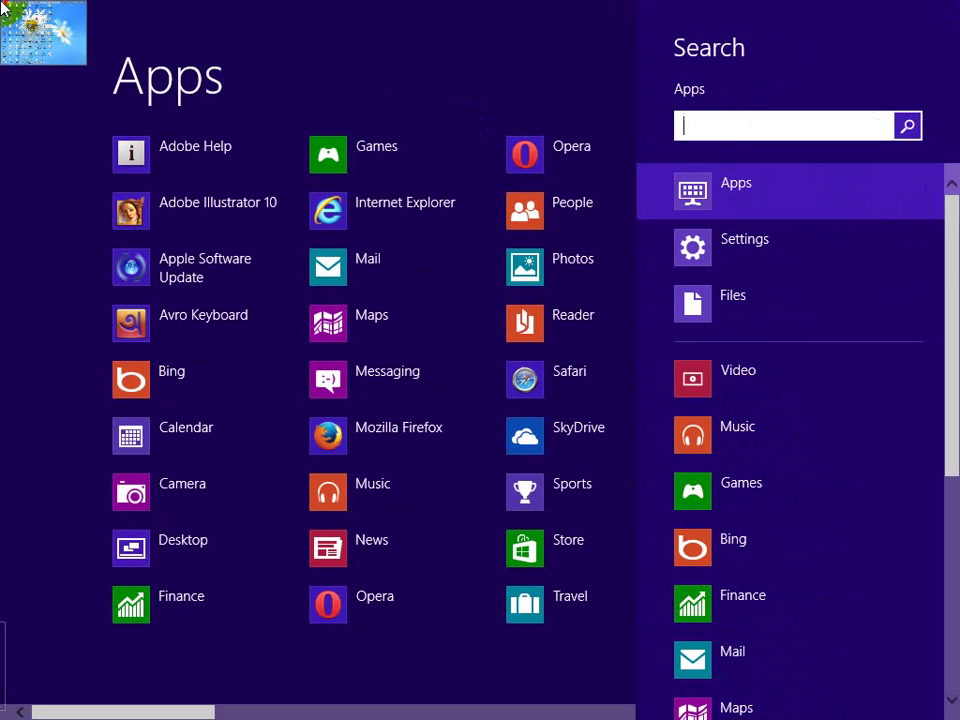
click(30, 25)
drag(688, 628, 506, 568)
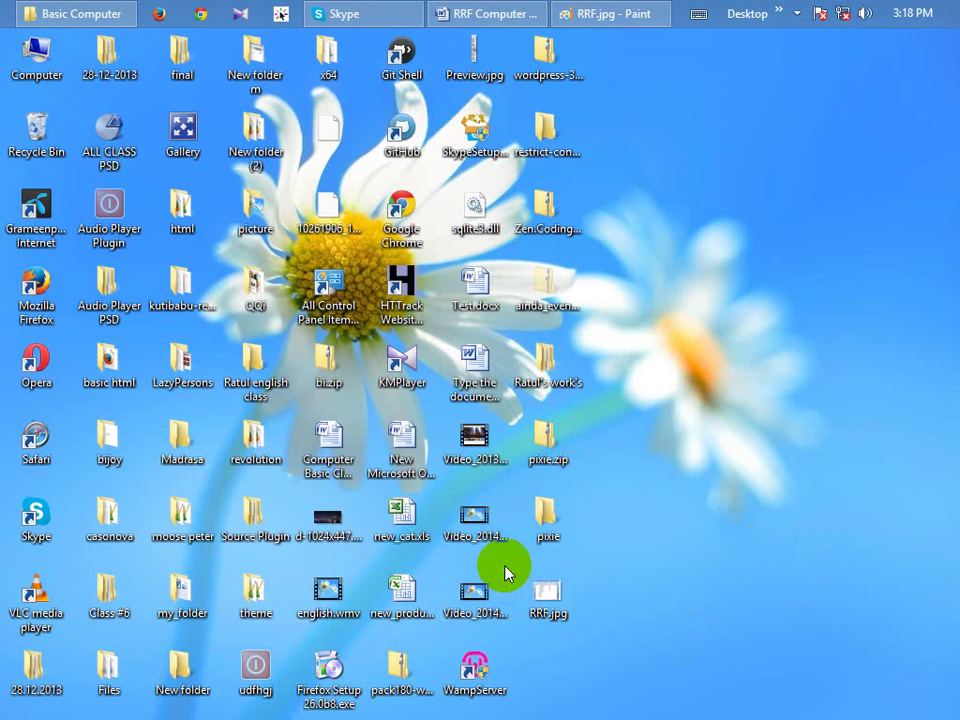
Return to RRF.jpg in Paint and draw a red diagonal line about 312 × 253 px from beside the list up to the pictured Page Layout tab
click(606, 10)
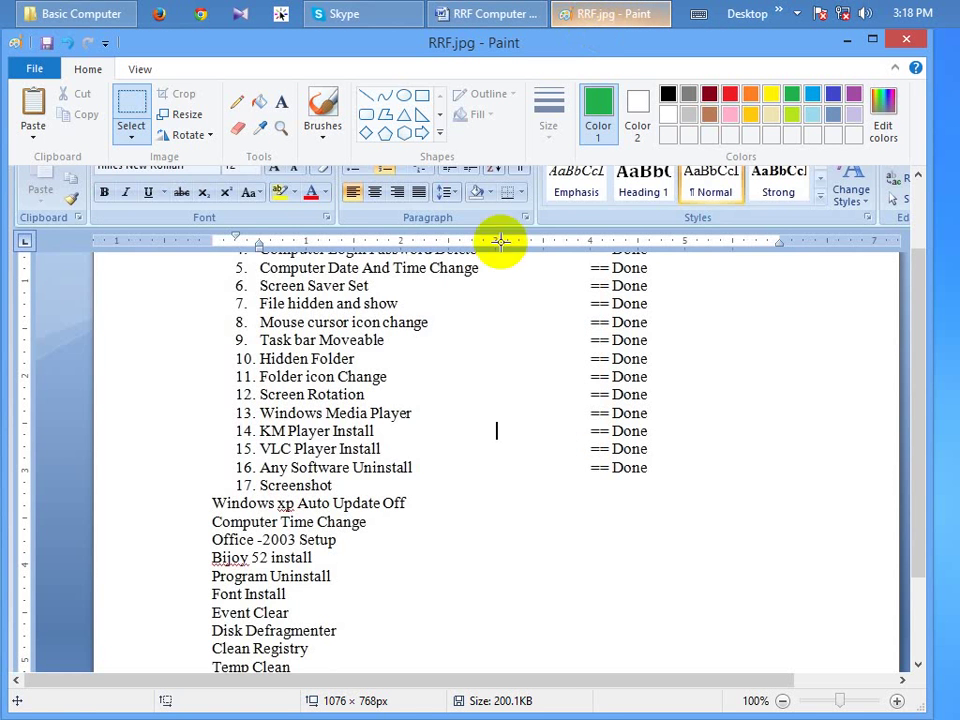
scroll(414, 448, up, 2)
scroll(414, 448, down, 3)
scroll(400, 444, up, 3)
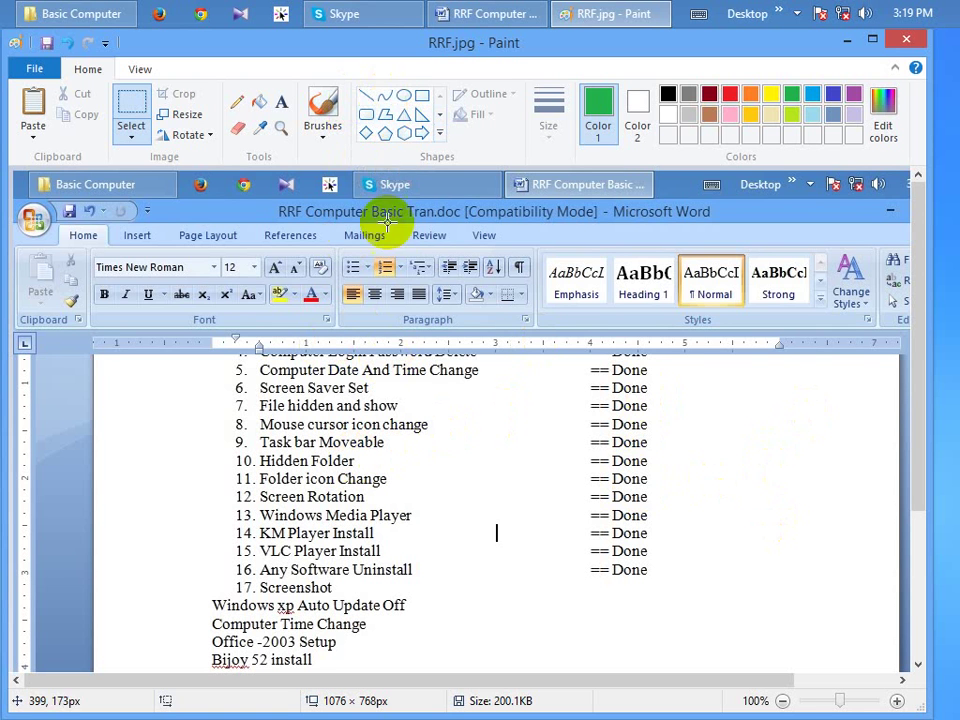
click(368, 97)
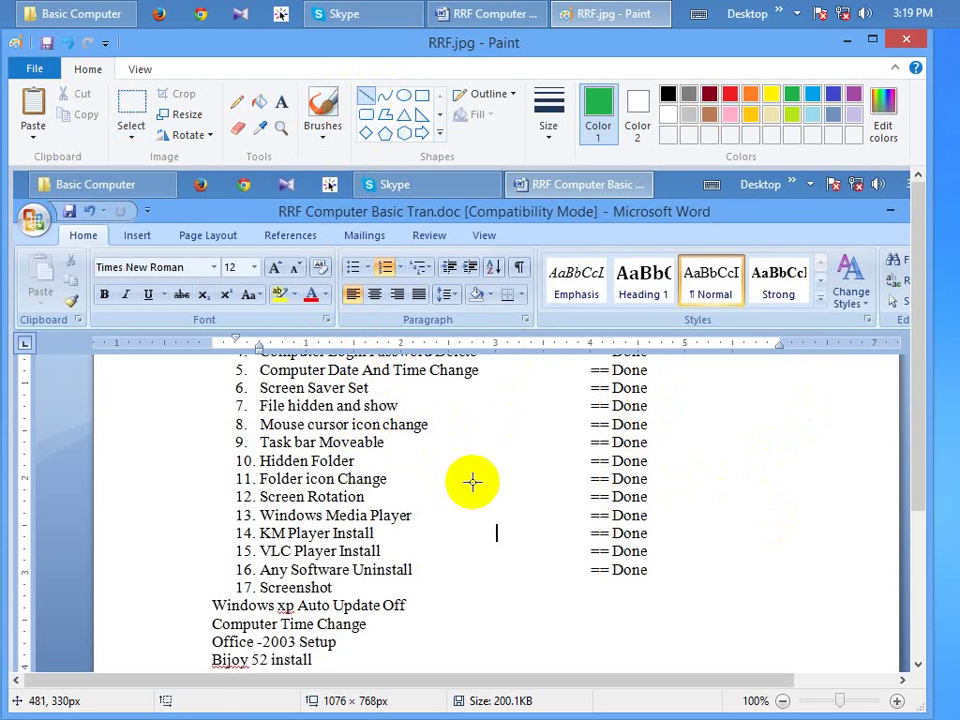
mouse_move(517, 480)
mouse_down()
mouse_move(462, 451)
mouse_move(232, 277)
mouse_move(226, 243)
mouse_up()
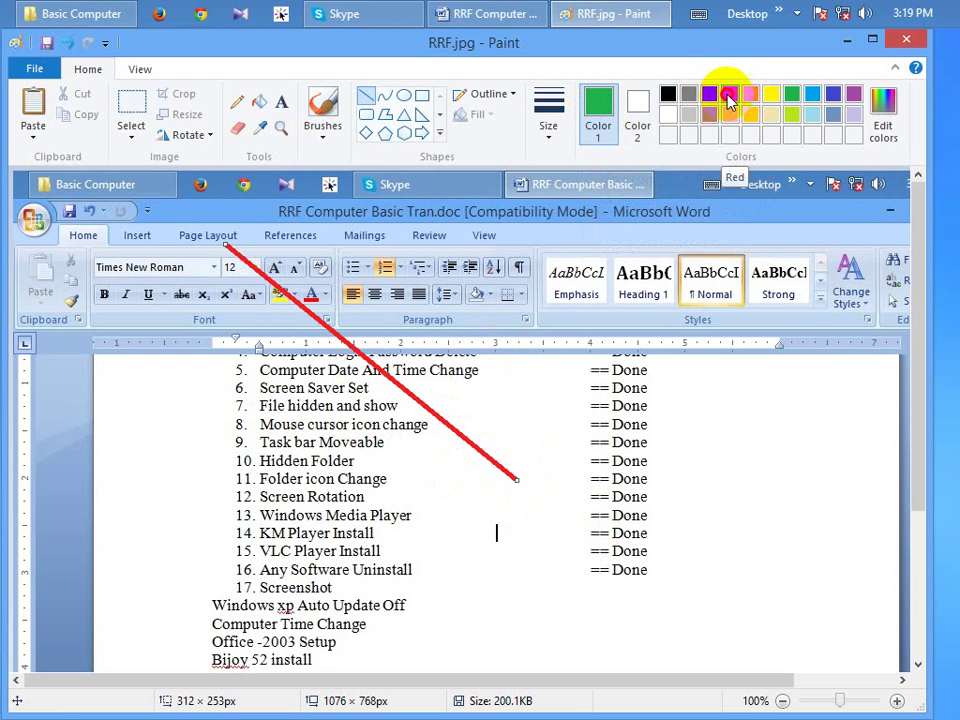
click(728, 97)
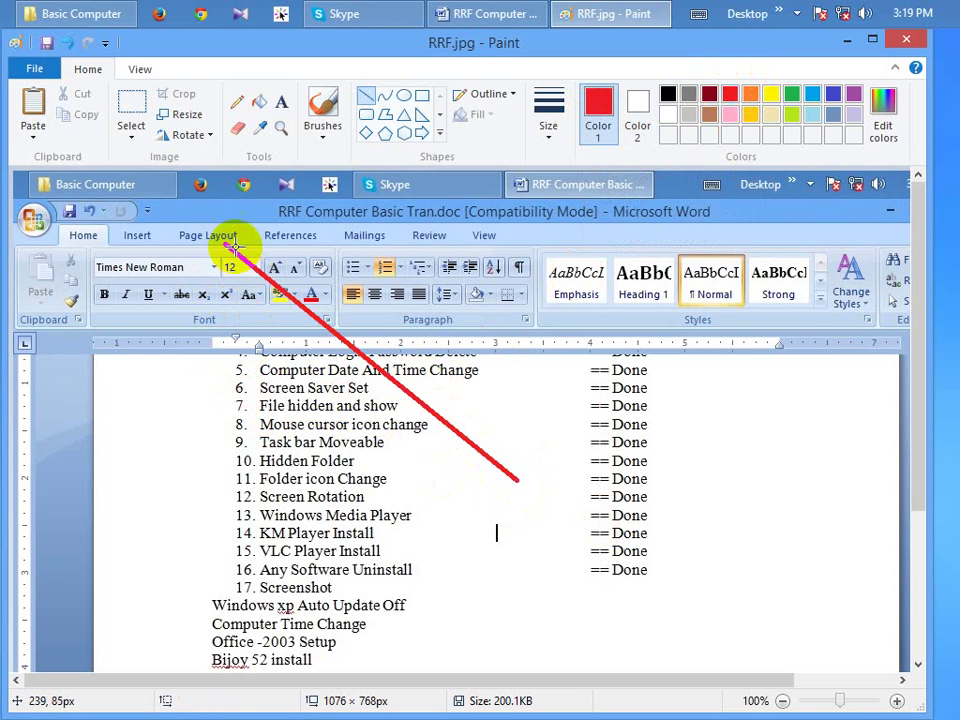
Draw the arrowhead's lower side as a red line about 9 × 59 px running down from the diagonal line's upper end
mouse_move(225, 245)
mouse_down()
mouse_move(234, 292)
mouse_move(238, 282)
mouse_up()
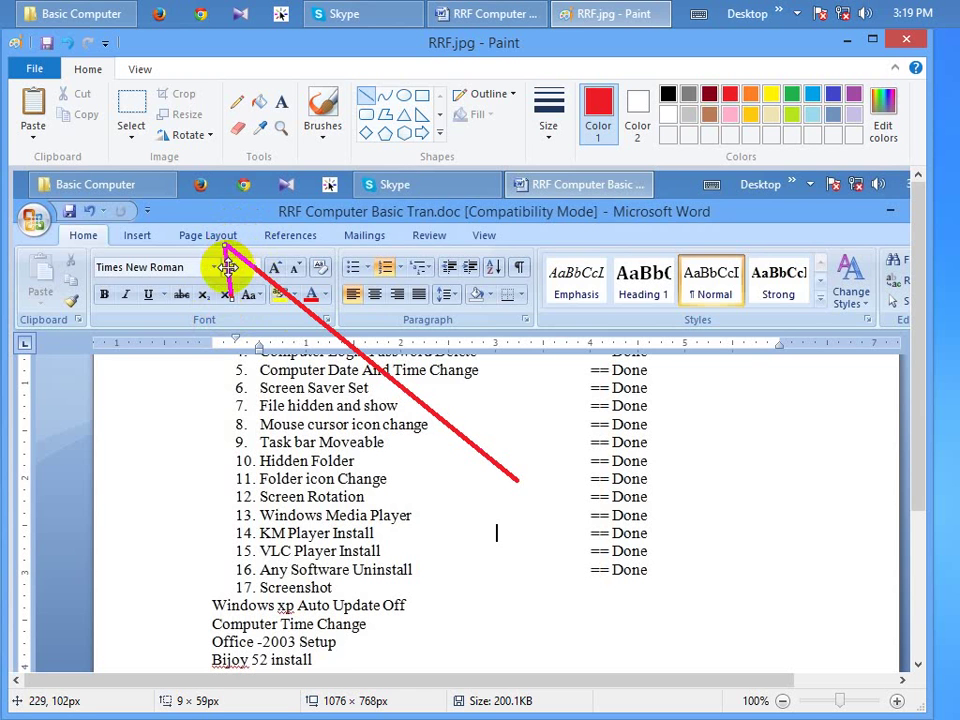
drag(228, 265, 133, 489)
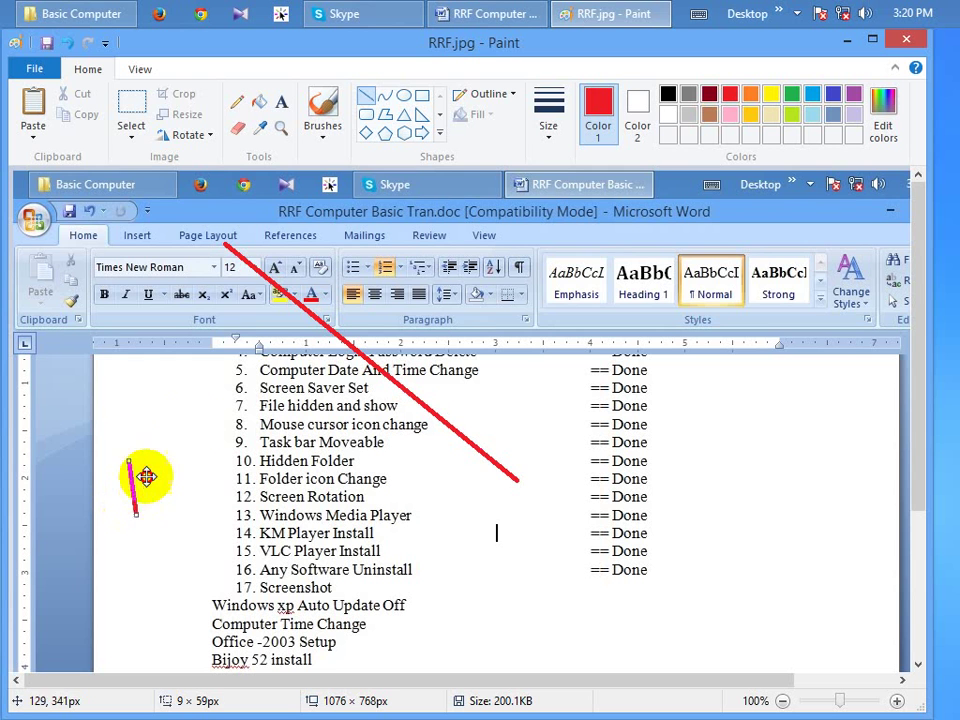
drag(146, 477, 230, 278)
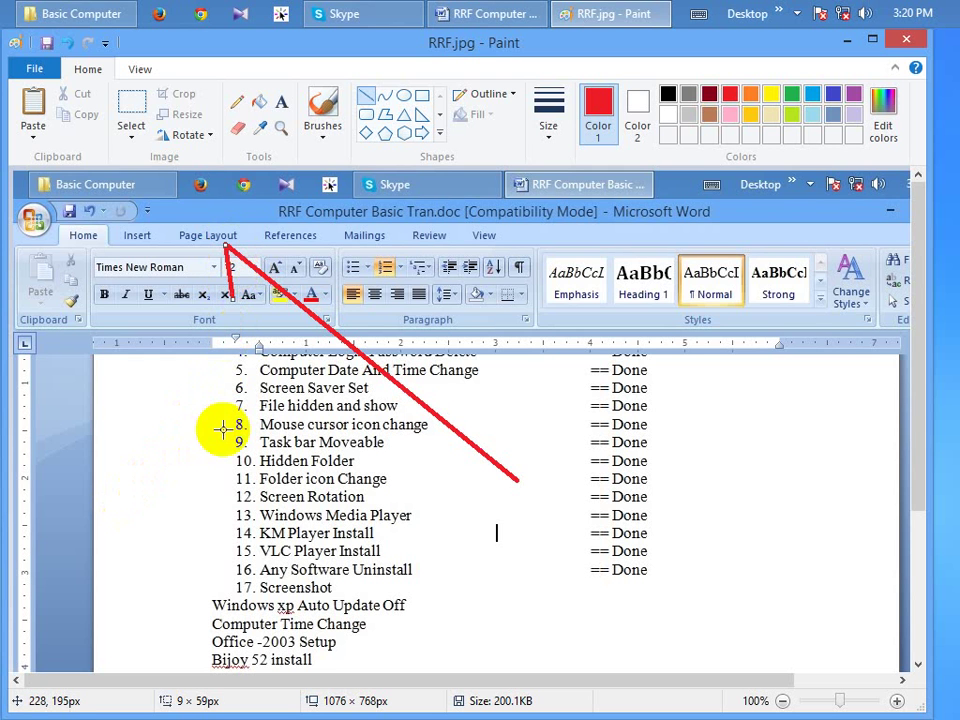
click(258, 500)
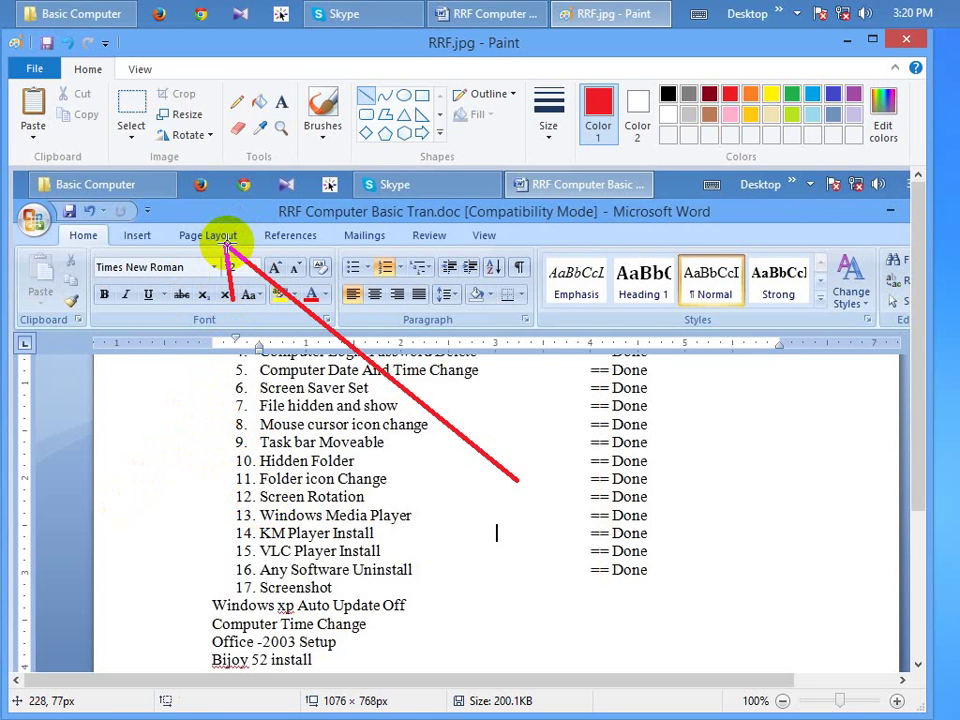
Complete the arrowhead with a second red line about 39 × 7 px running from the tip toward the pictured References tab
drag(231, 244, 263, 241)
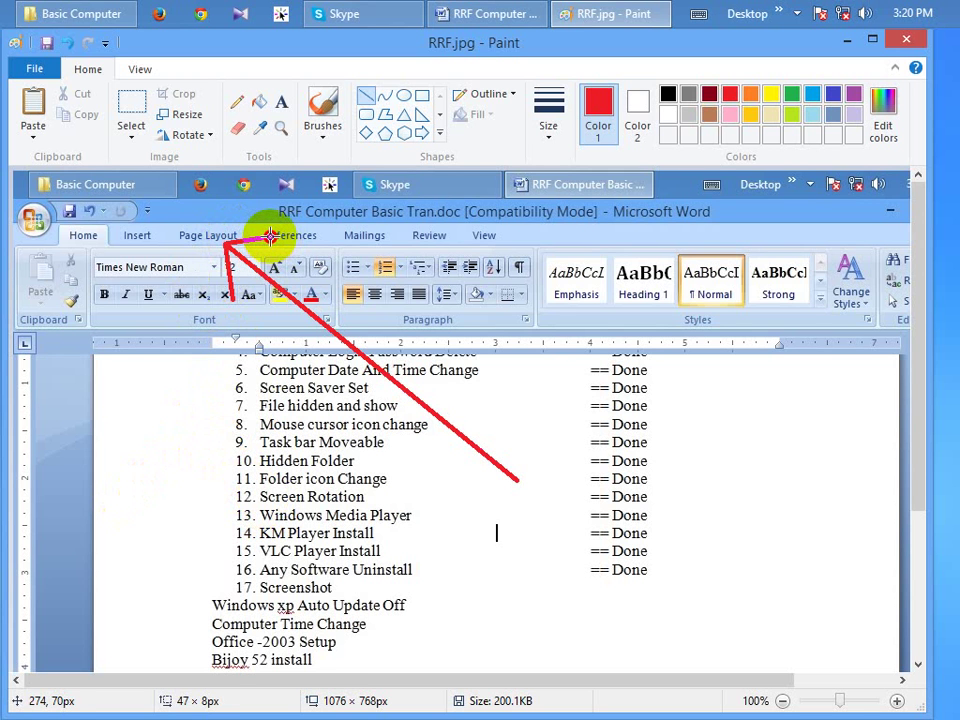
drag(263, 238, 263, 238)
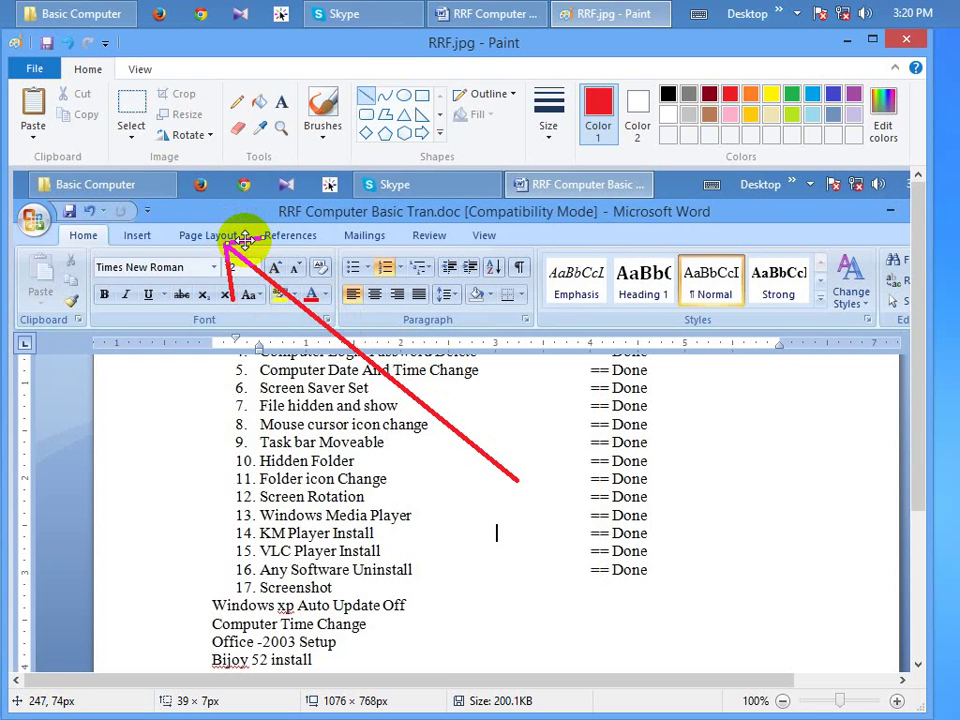
mouse_move(244, 240)
mouse_down()
mouse_move(572, 414)
mouse_move(365, 287)
mouse_move(251, 237)
mouse_up()
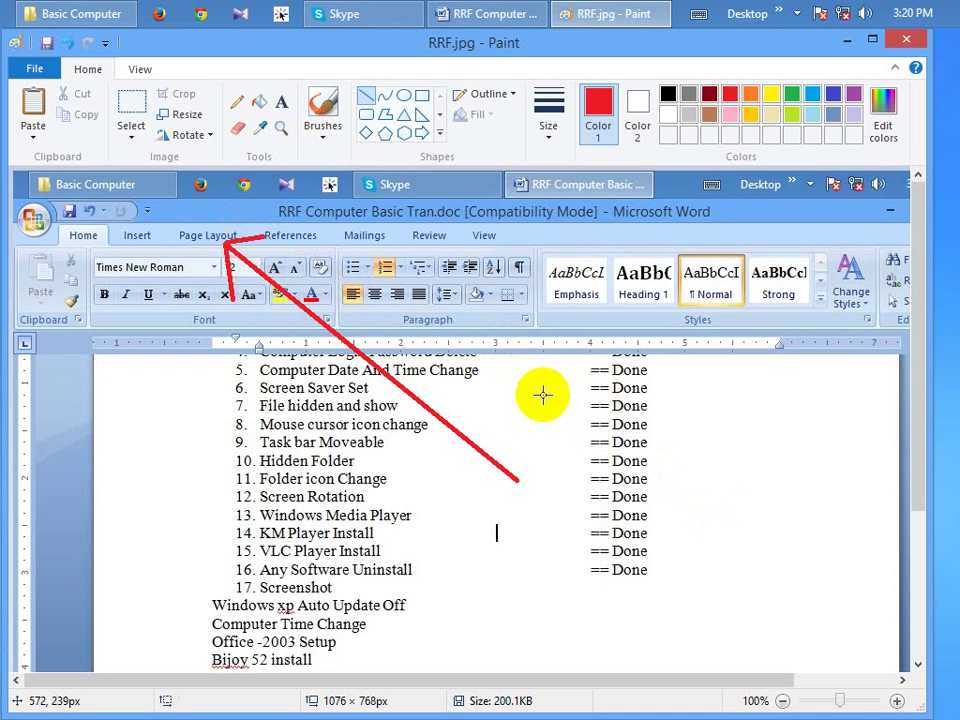
click(197, 303)
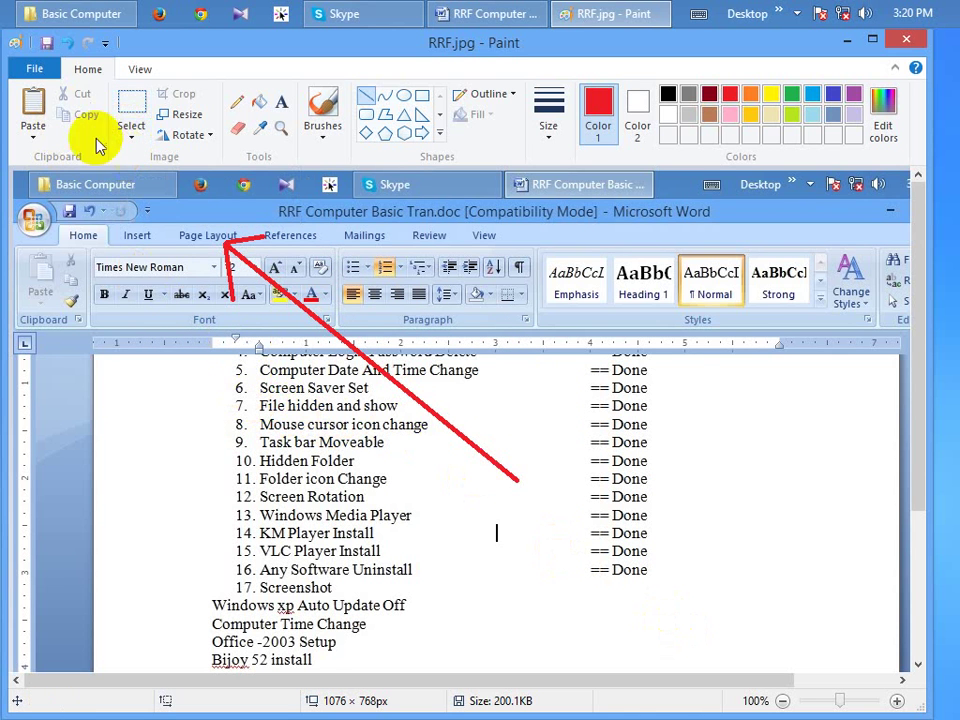
Save the arrow annotation to RRF.jpg and, with Paint closed, check the saved image from the Desktop
click(35, 70)
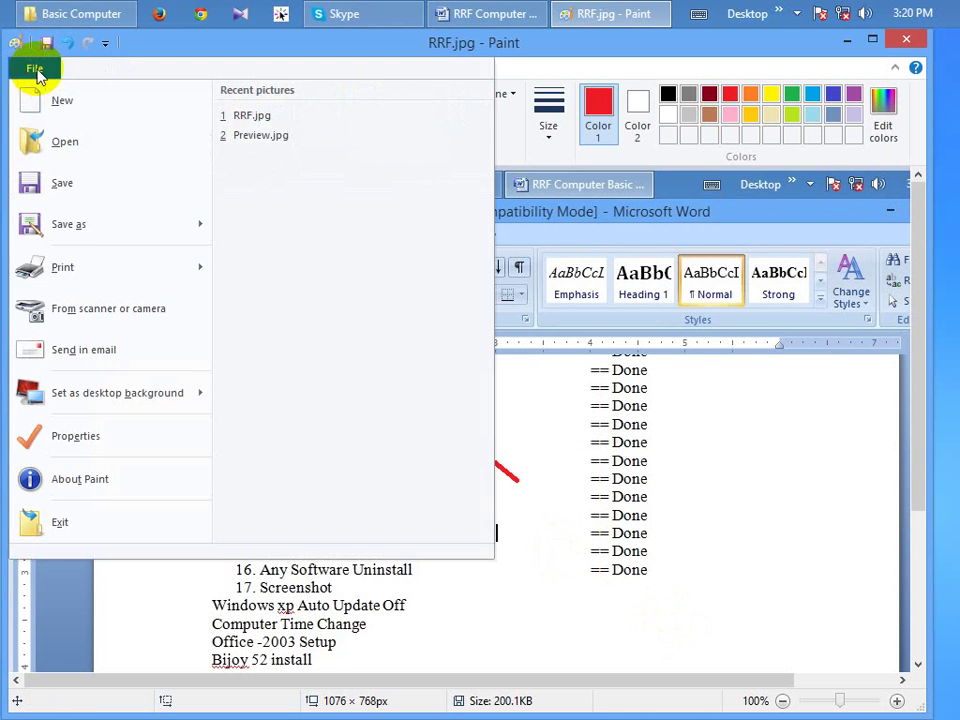
click(328, 50)
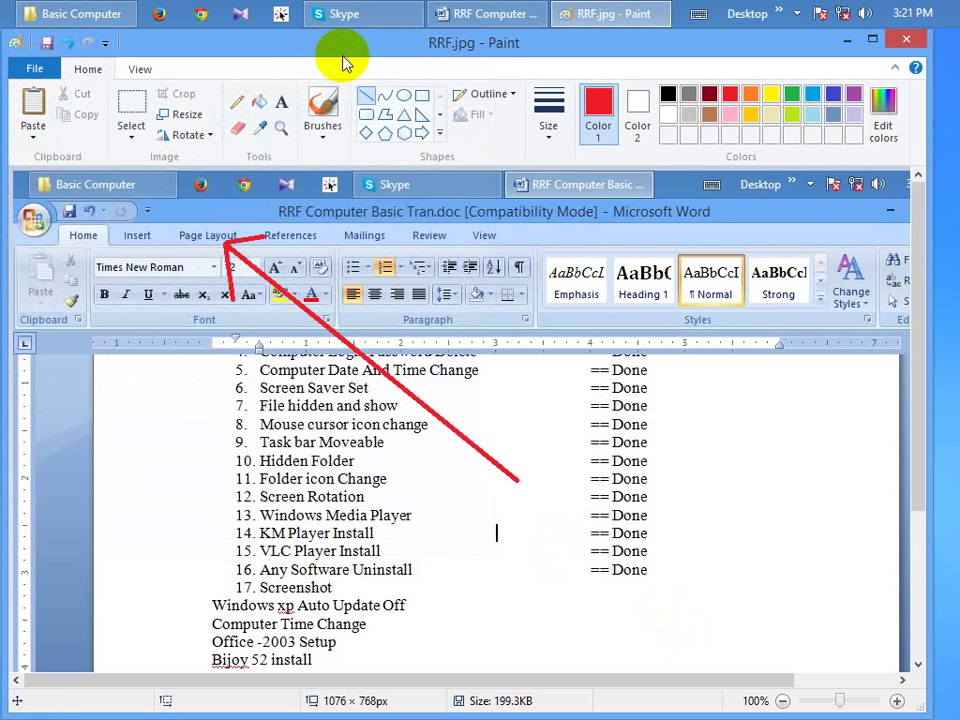
click(893, 40)
double_click(548, 612)
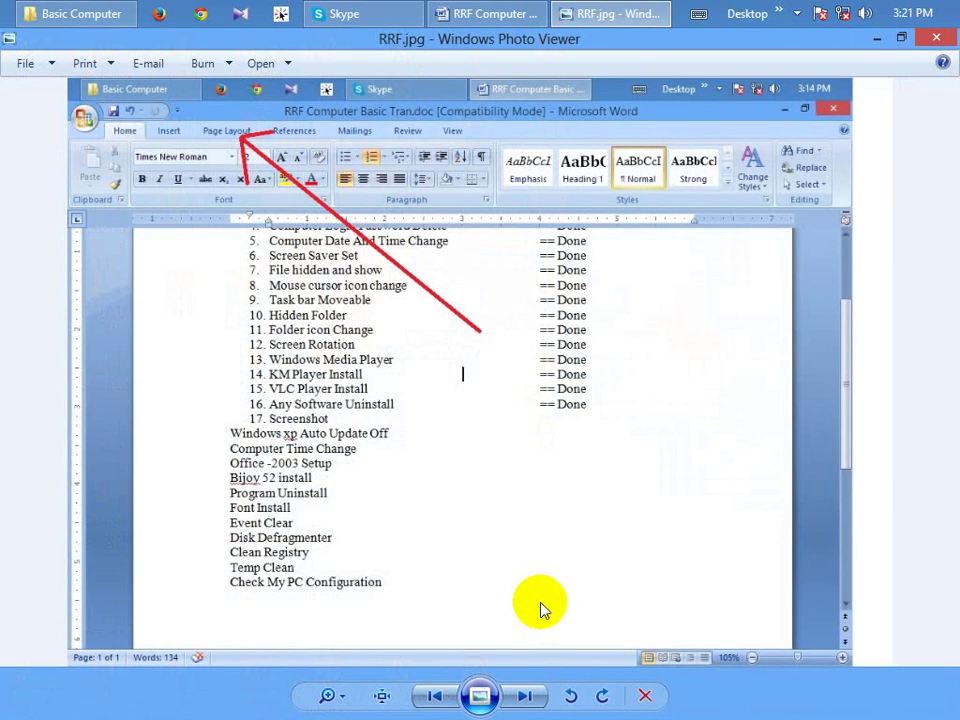
click(938, 38)
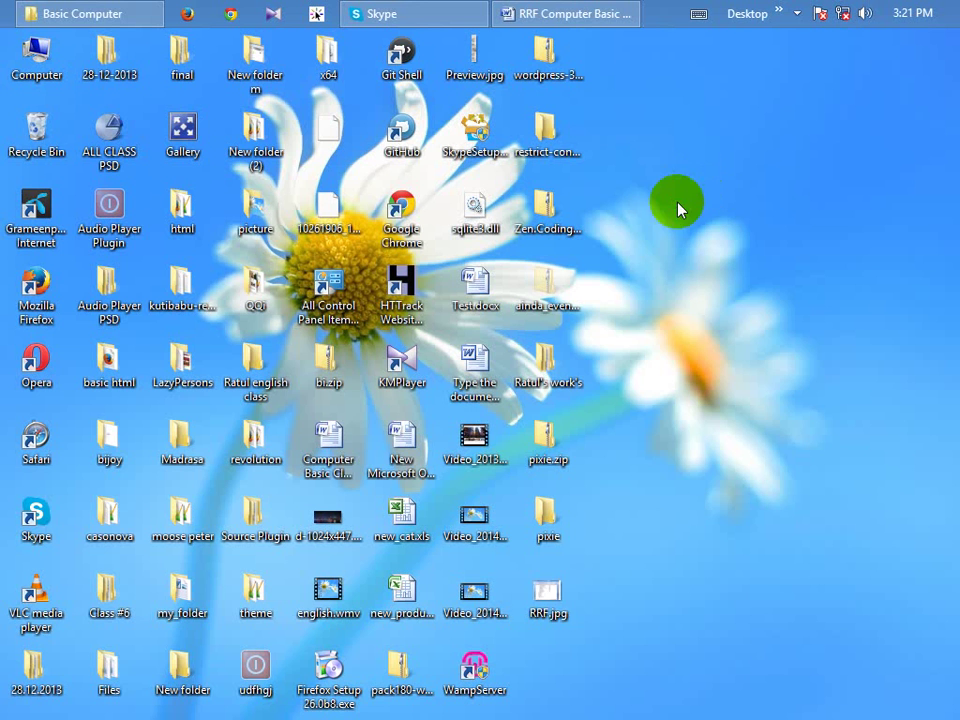